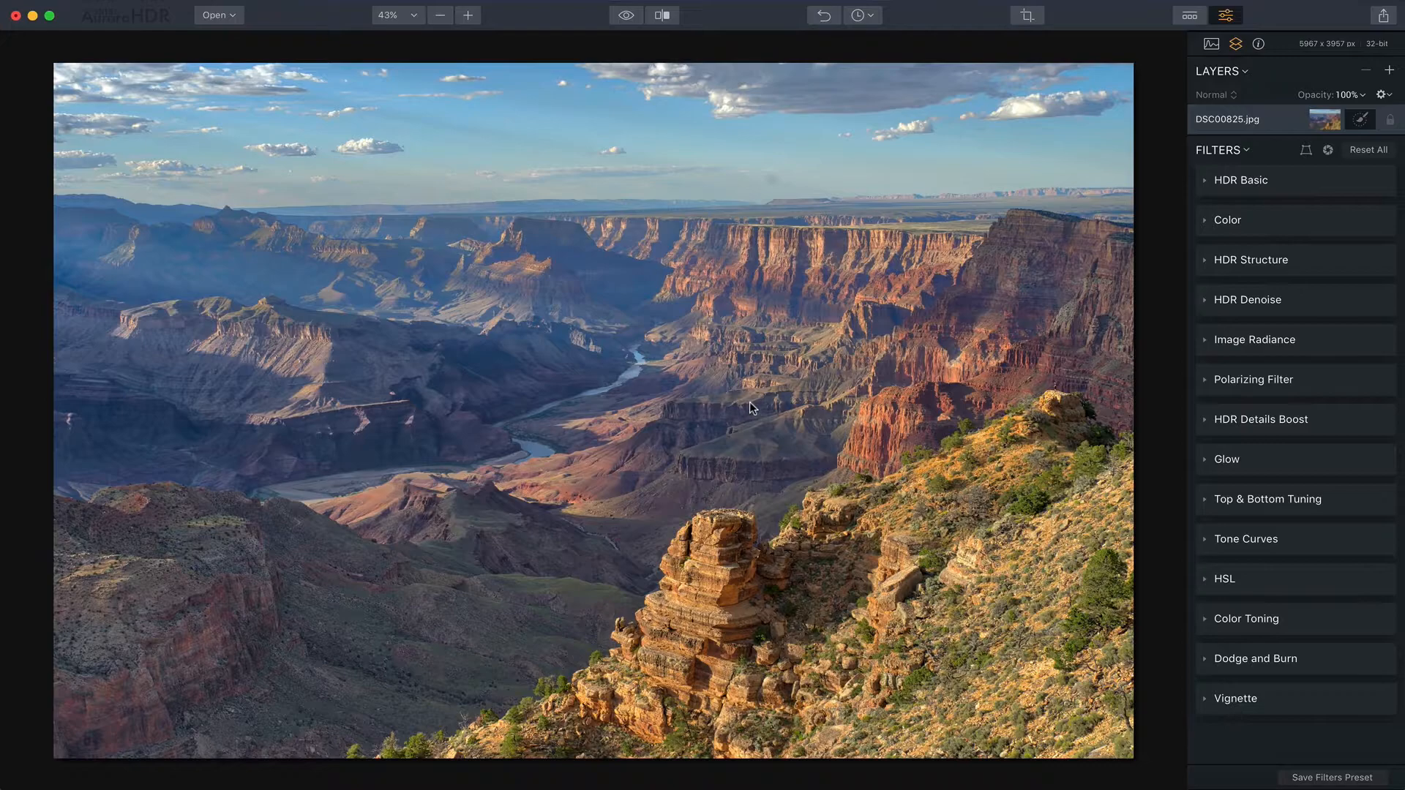
# - Open HDR Basic, set HDR Enhance to 100, and toggle the filter off and on to compare
pyautogui.click(1294, 176)
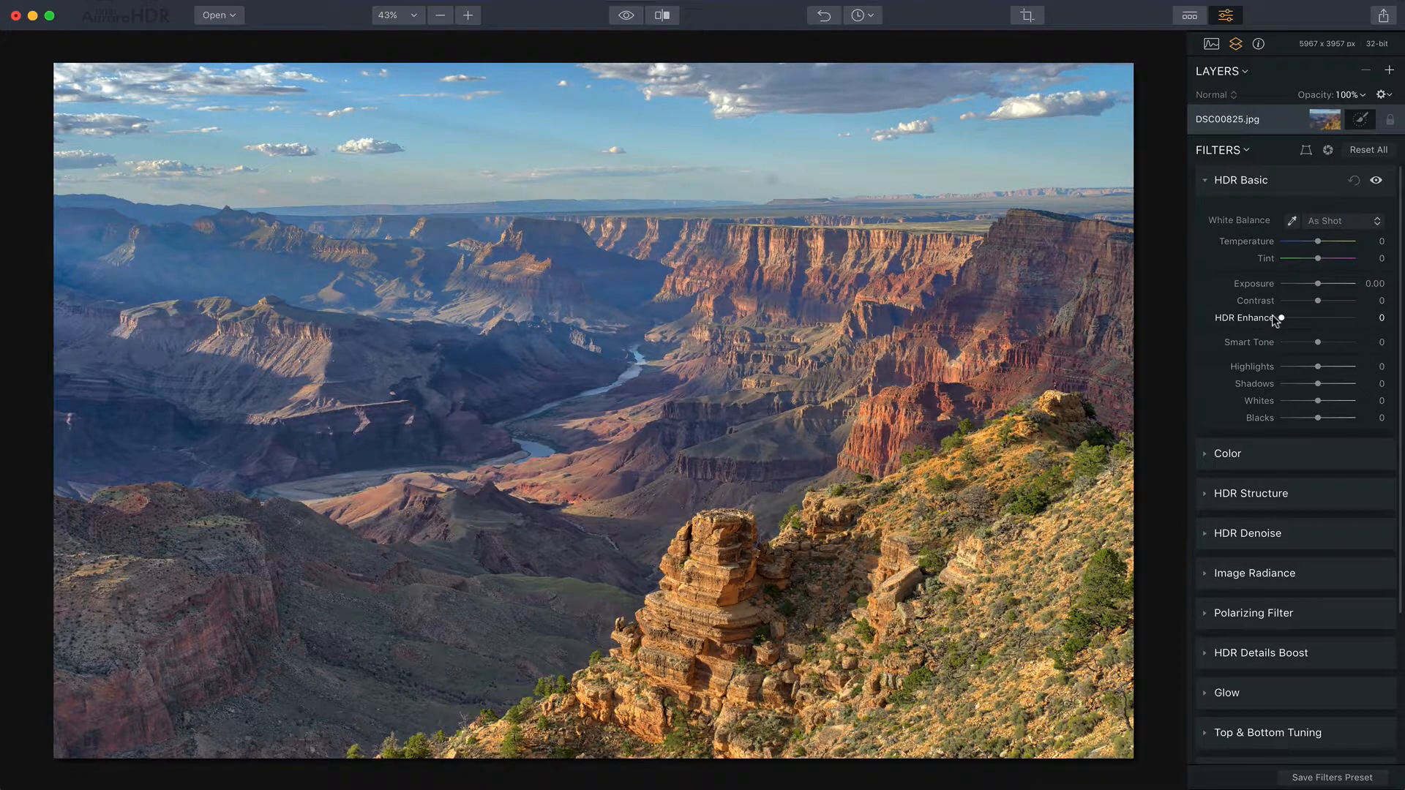
pyautogui.moveTo(1272, 314); pyautogui.dragTo(1351, 315)
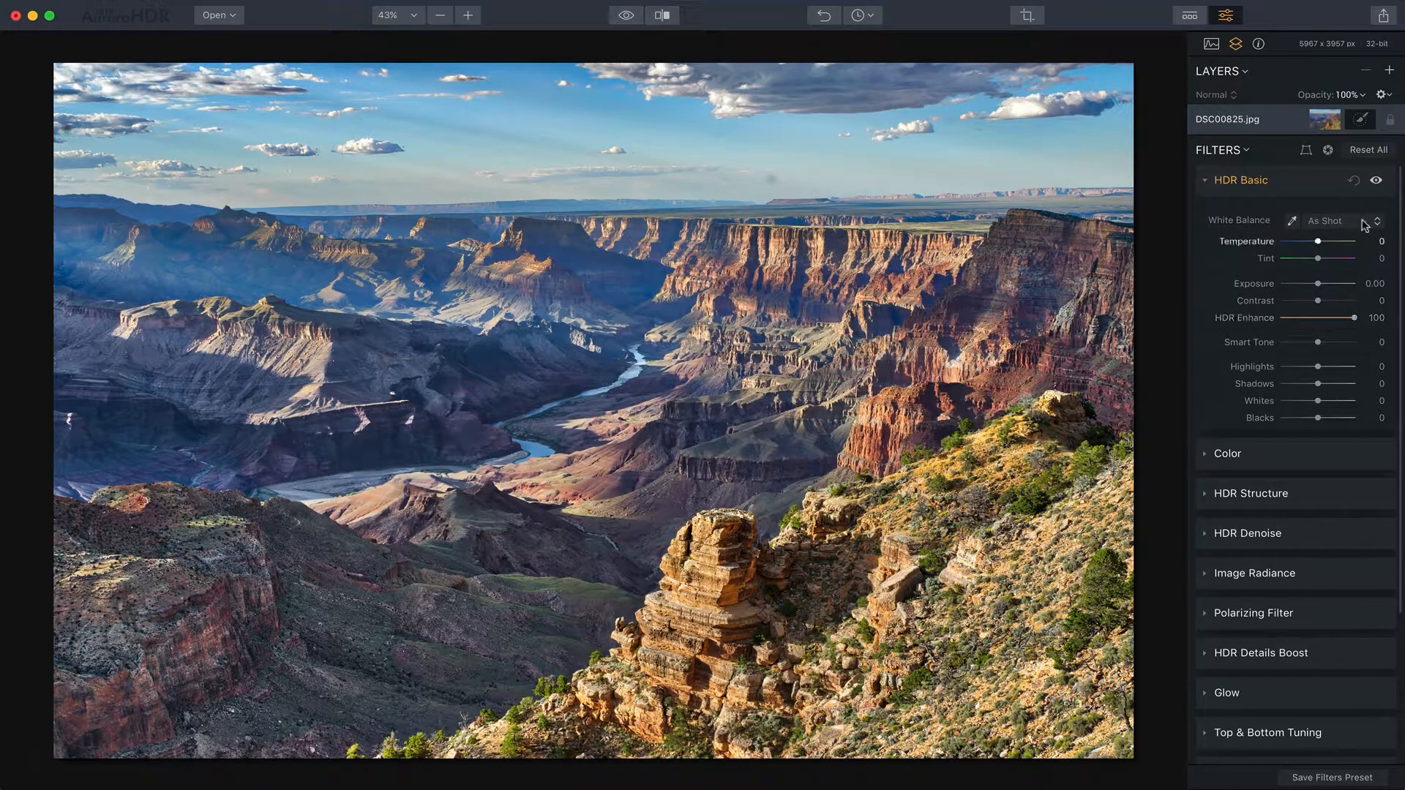
pyautogui.click(1375, 180)
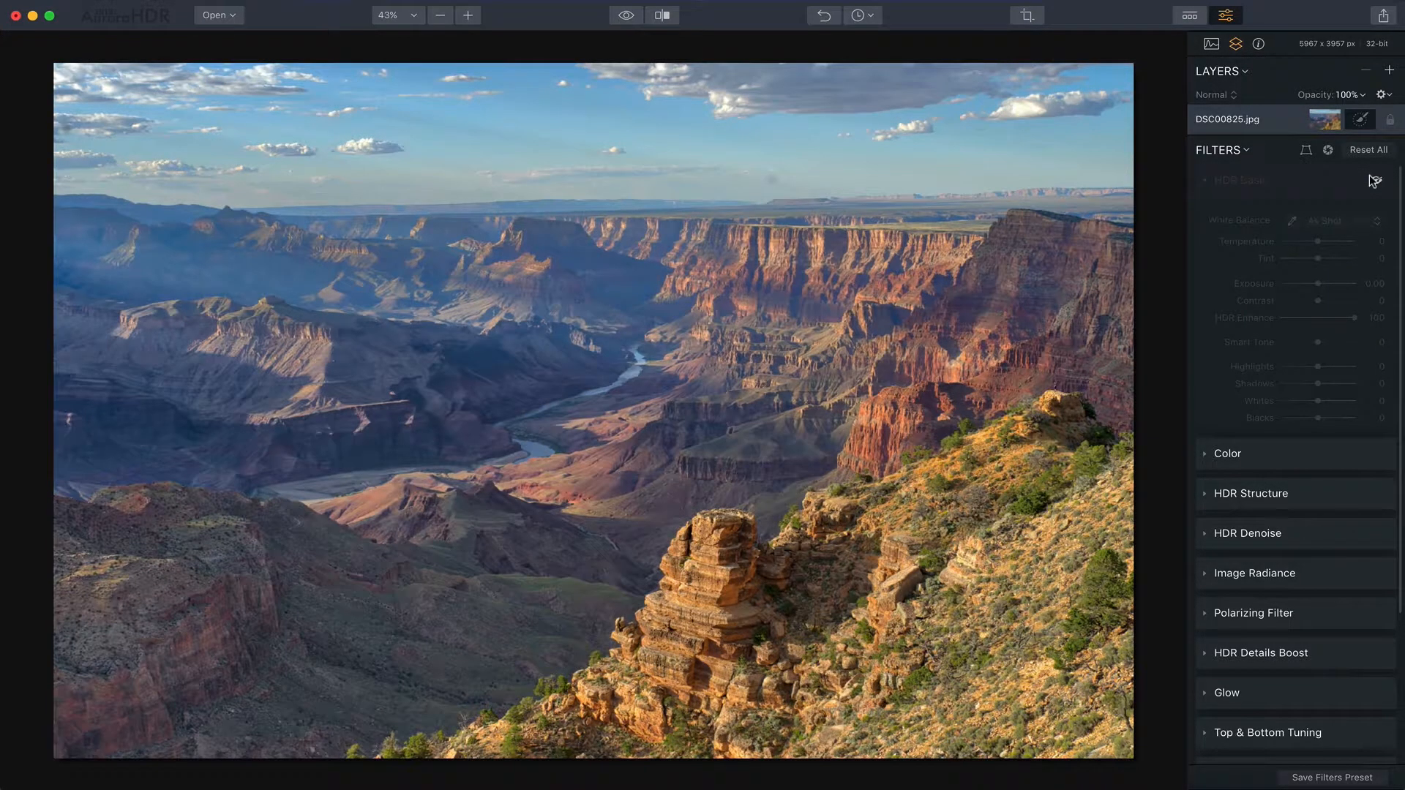
pyautogui.click(1376, 180)
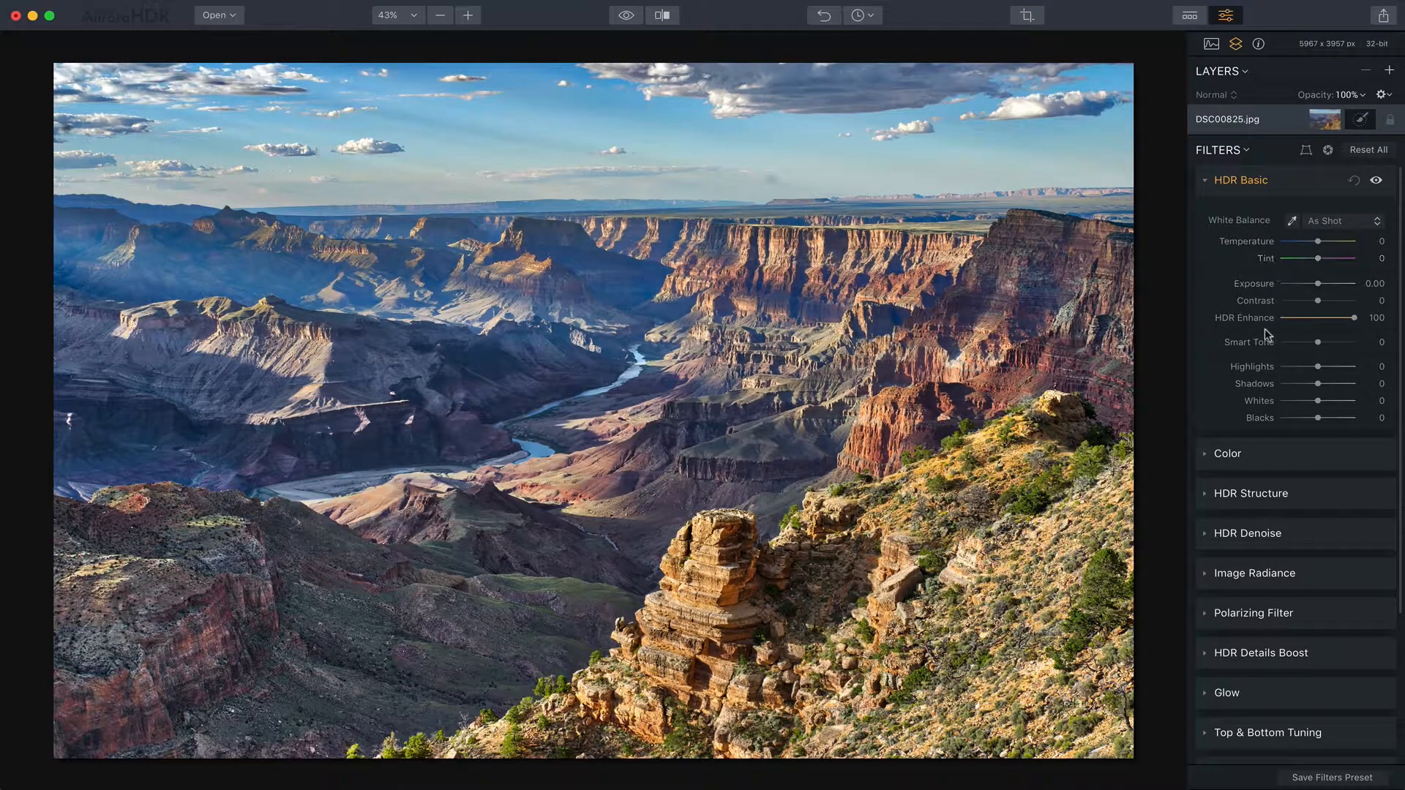
# - Lower HDR Enhance to 57, then reset the HDR Basic filter and collapse it
pyautogui.moveTo(1354, 318); pyautogui.dragTo(1318, 322)
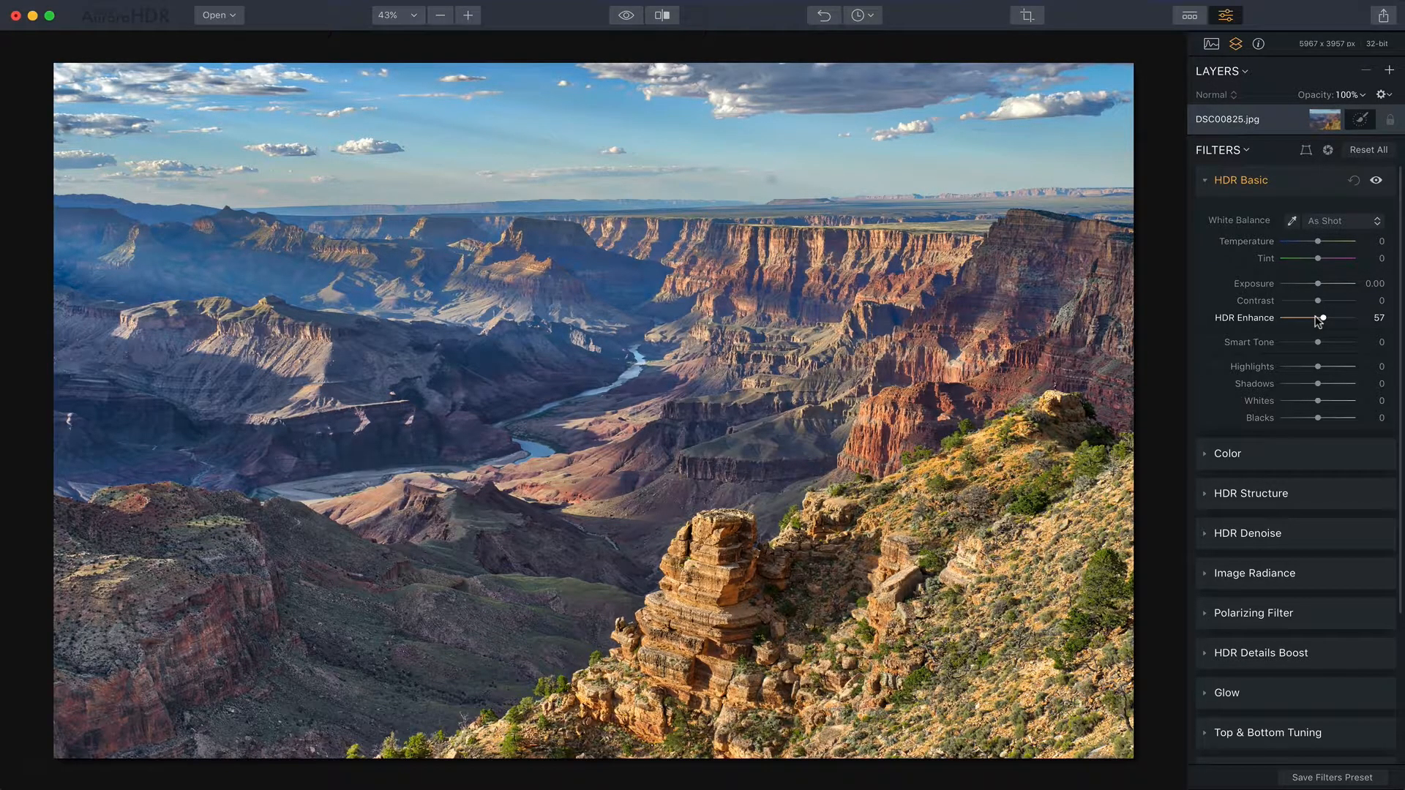
pyautogui.click(1351, 183)
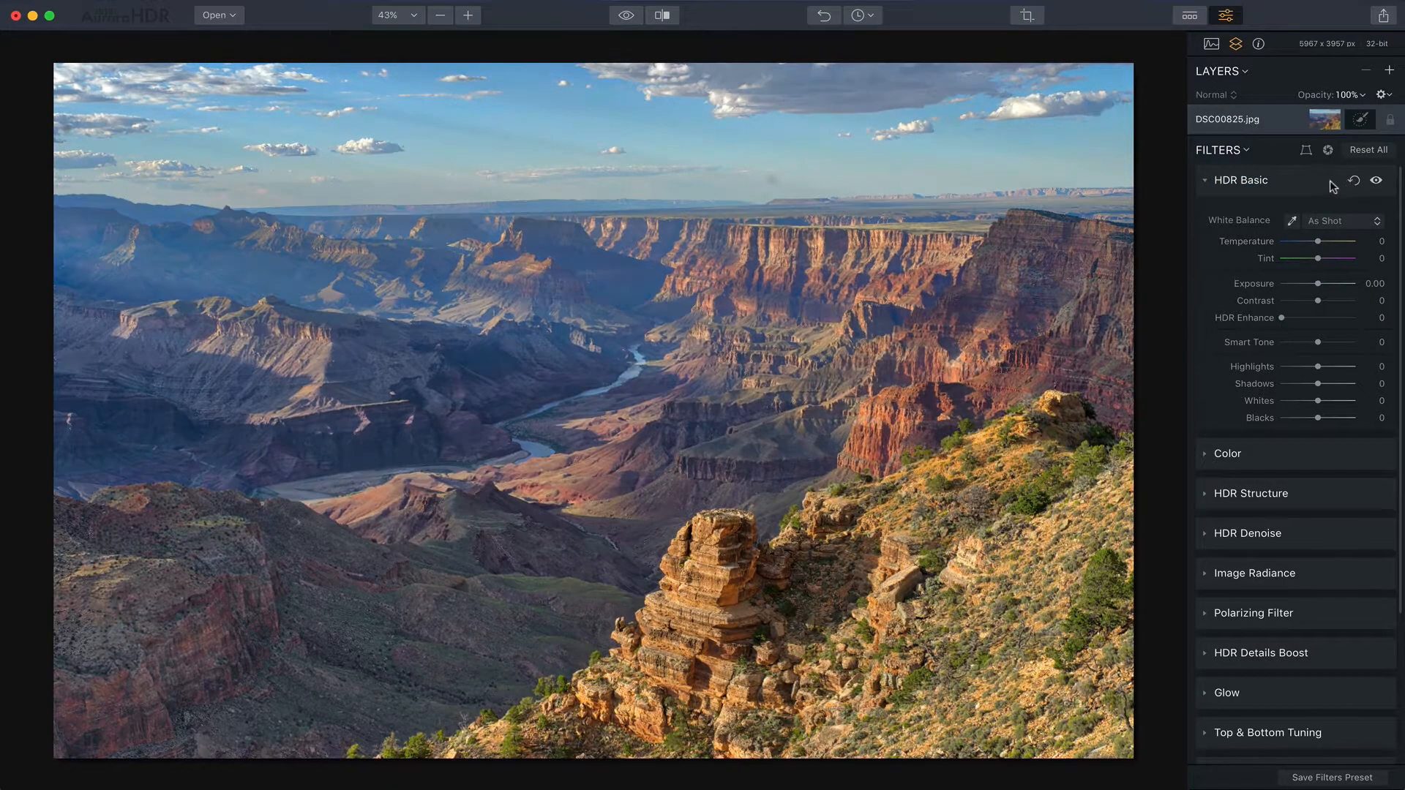
pyautogui.click(1322, 183)
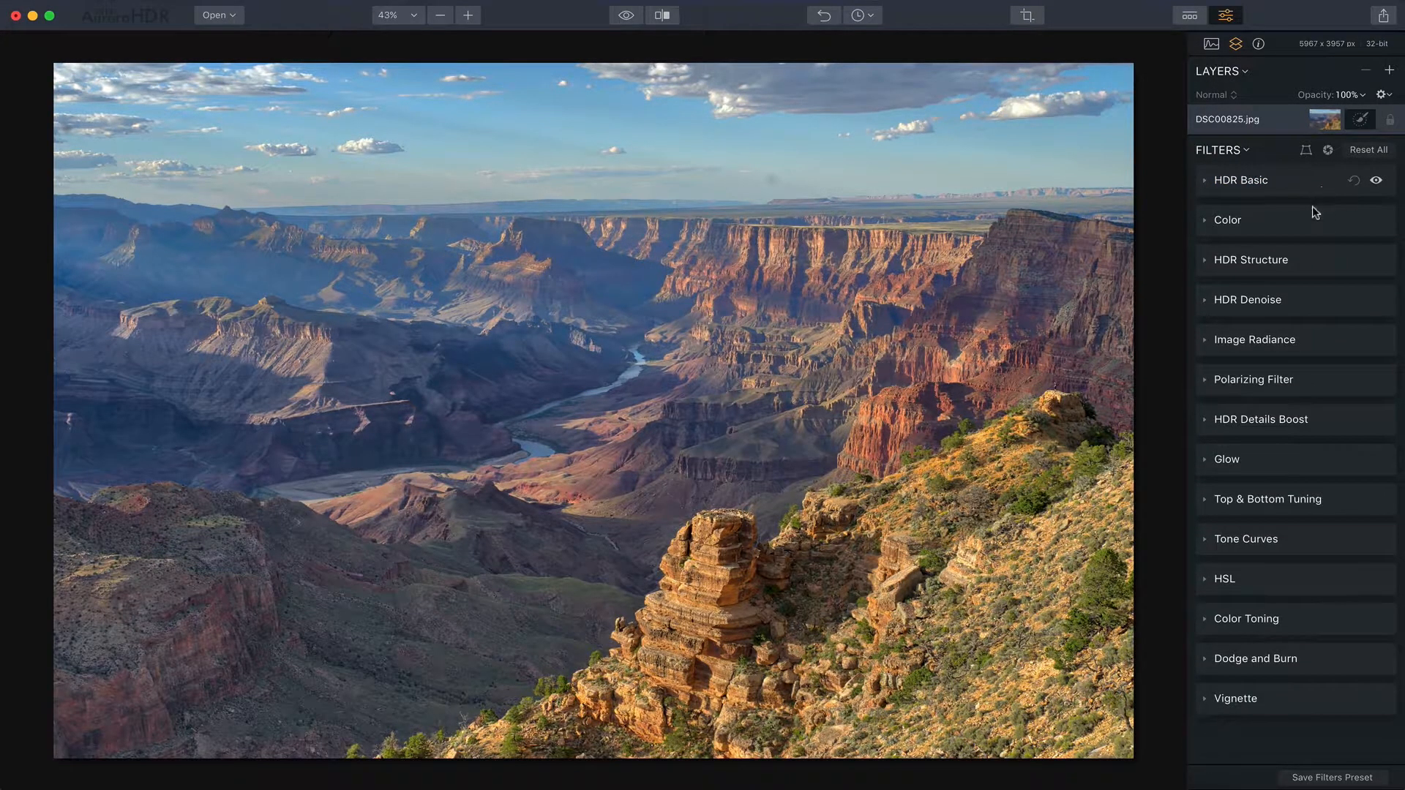
# - Open HDR Structure and set its Amount to 82 and Boost to 32, then Amount to 71
pyautogui.click(1300, 262)
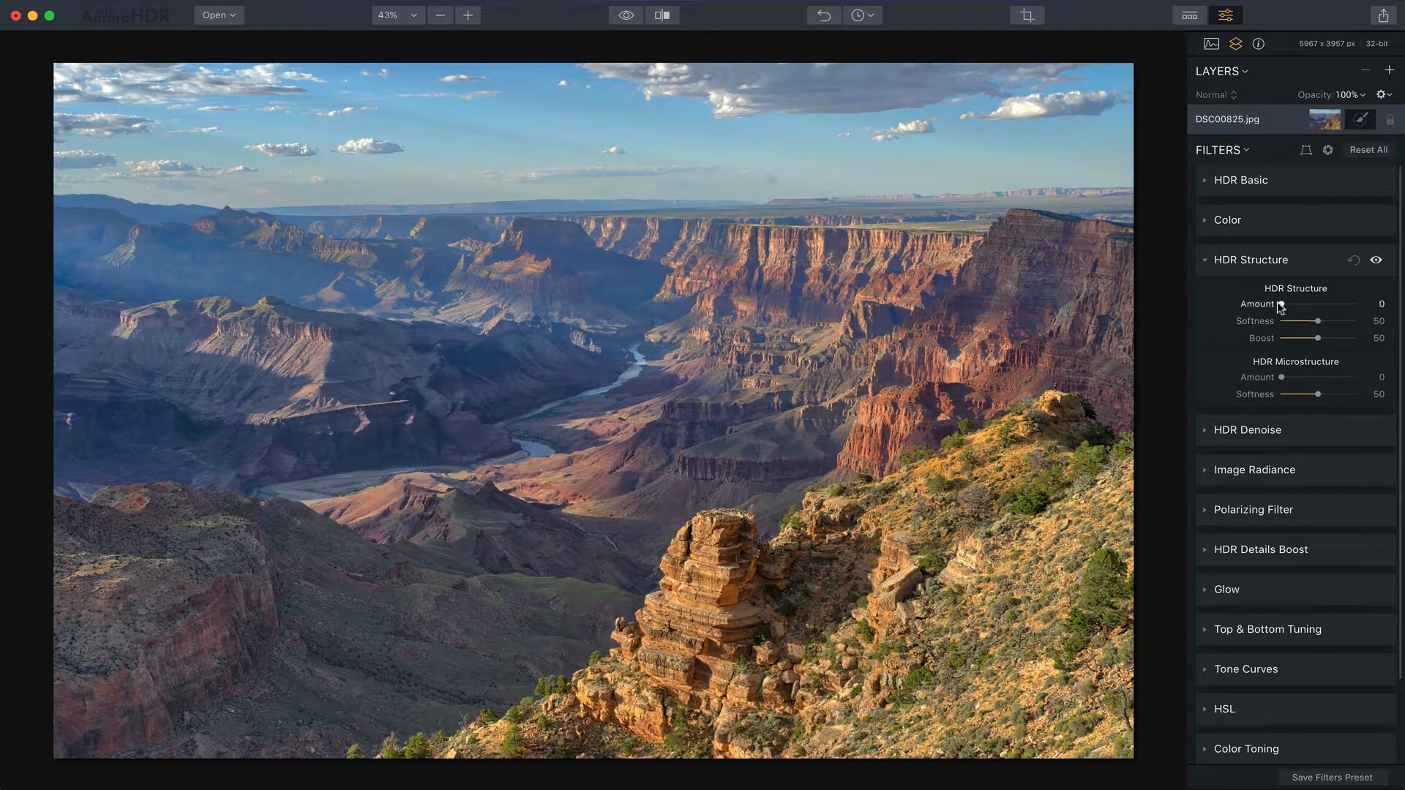
pyautogui.moveTo(1280, 306); pyautogui.dragTo(1337, 306)
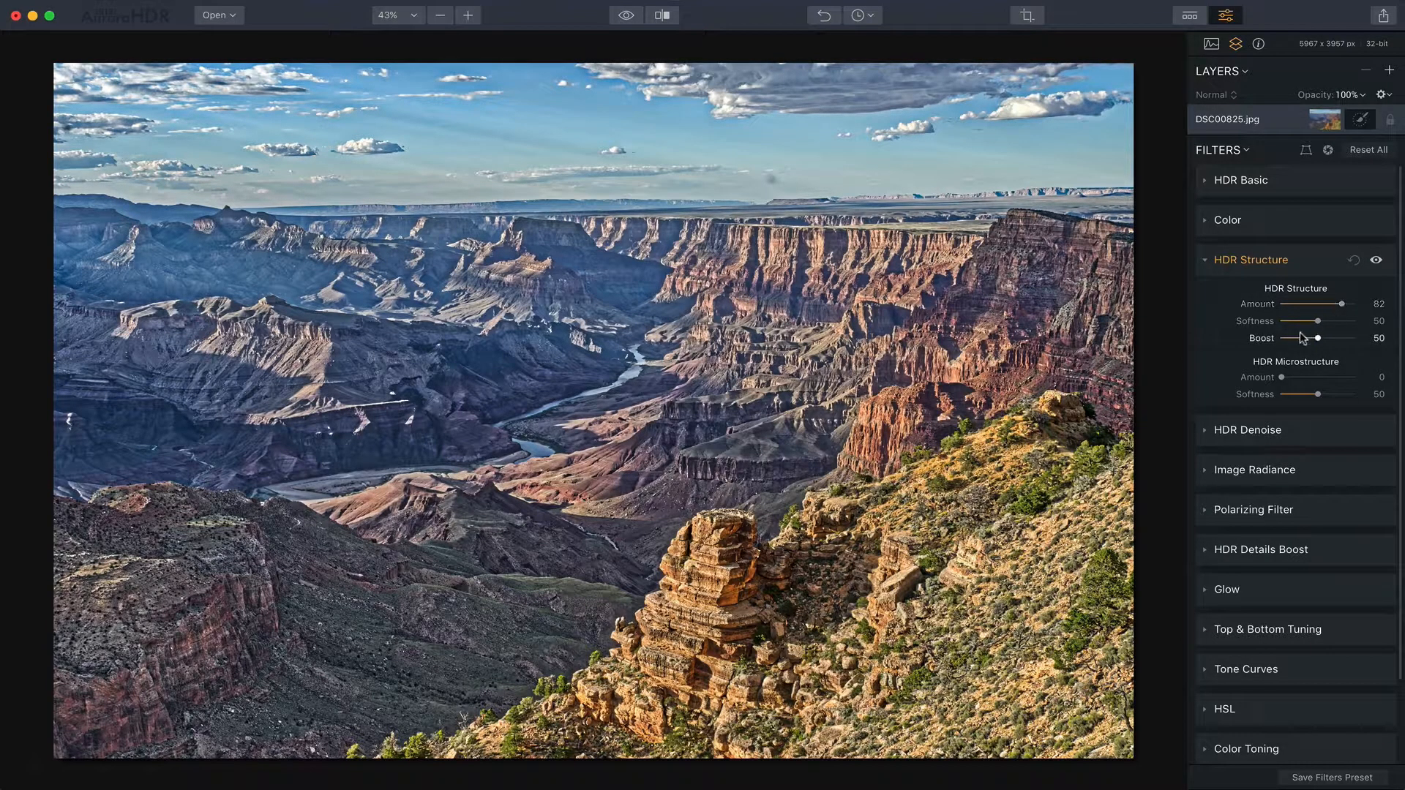
pyautogui.moveTo(1316, 338)
pyautogui.mouseDown()
pyautogui.moveTo(1338, 340)
pyautogui.moveTo(1300, 344)
pyautogui.mouseUp()
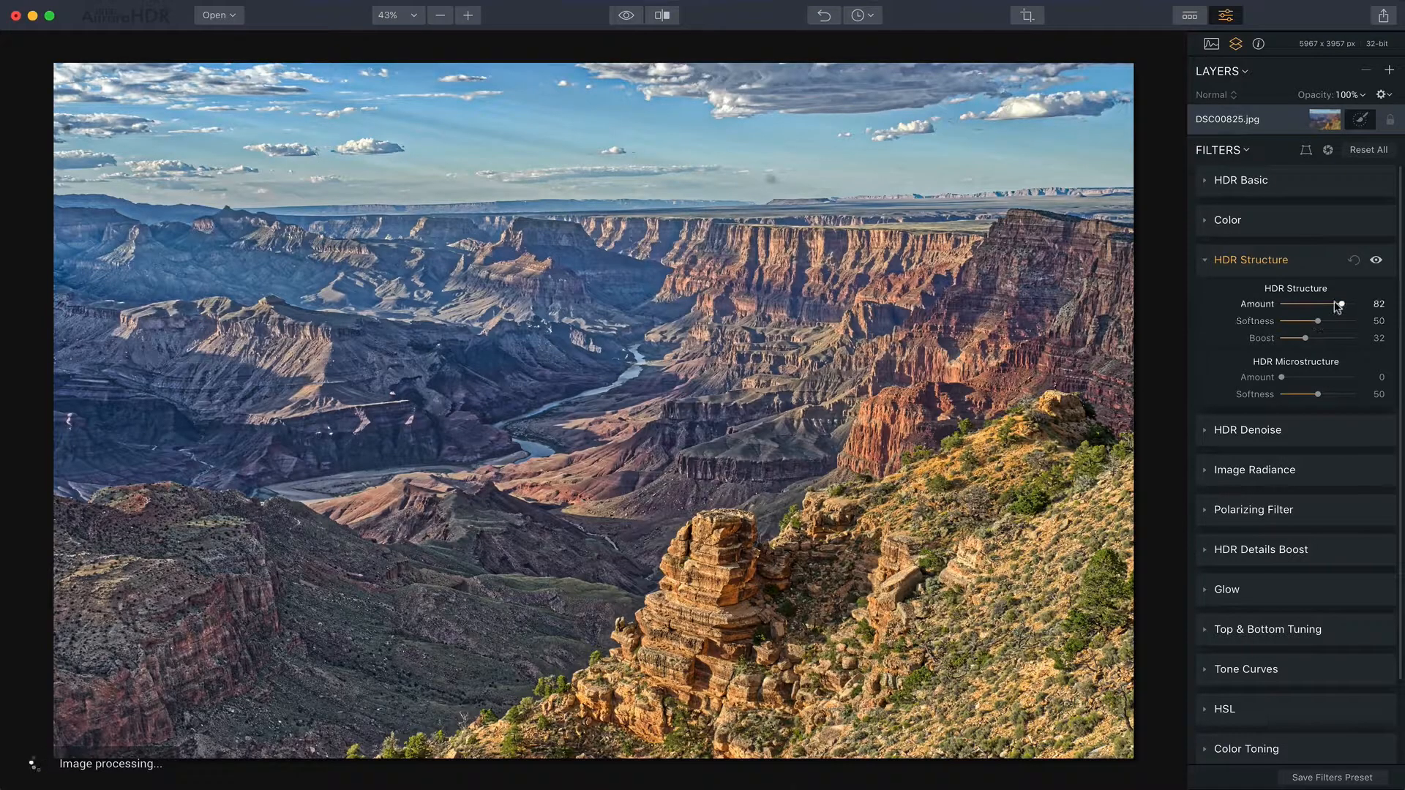
pyautogui.click(1332, 304)
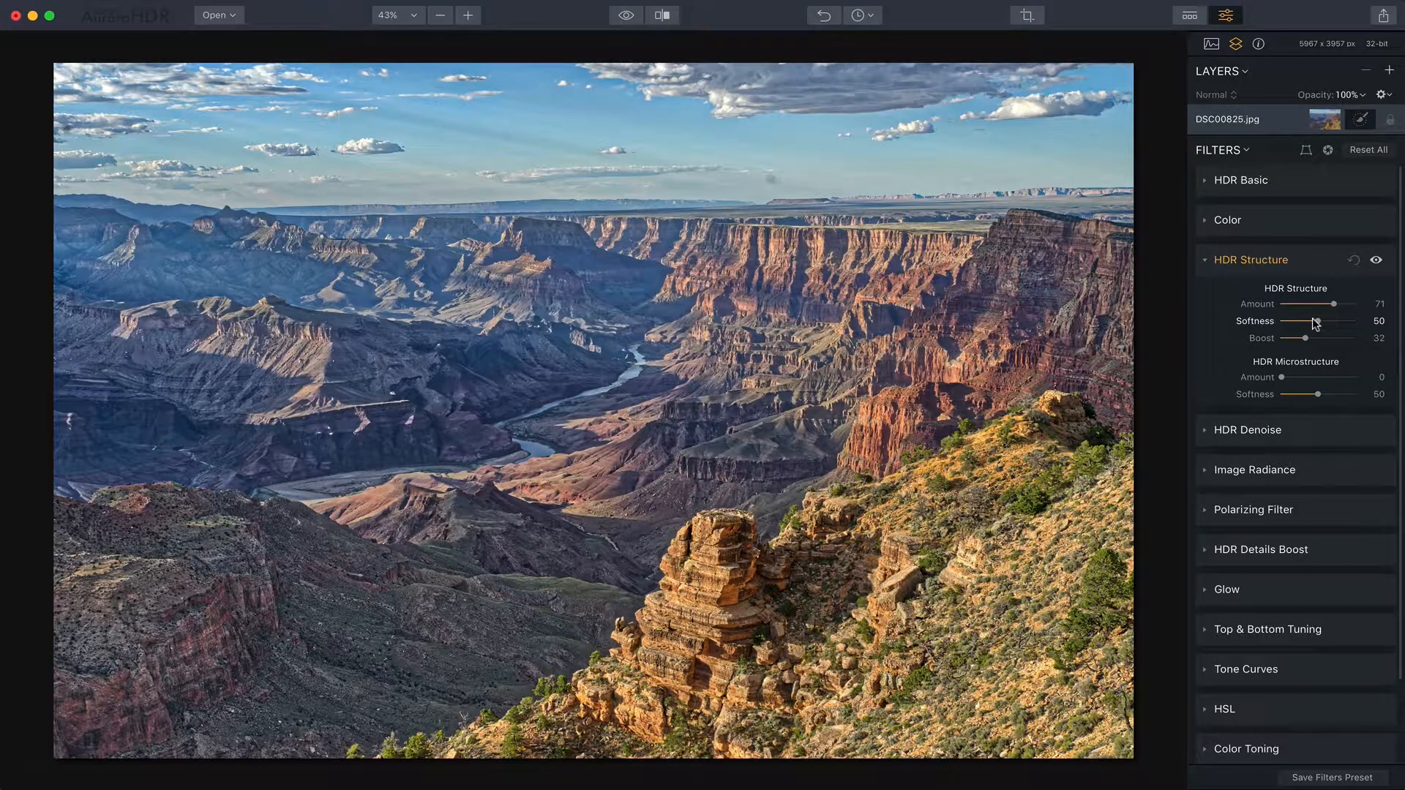
# - Set the HDR Structure Softness to 2, then to 100, then reset the HDR Structure filter
pyautogui.moveTo(1312, 319); pyautogui.dragTo(1278, 326)
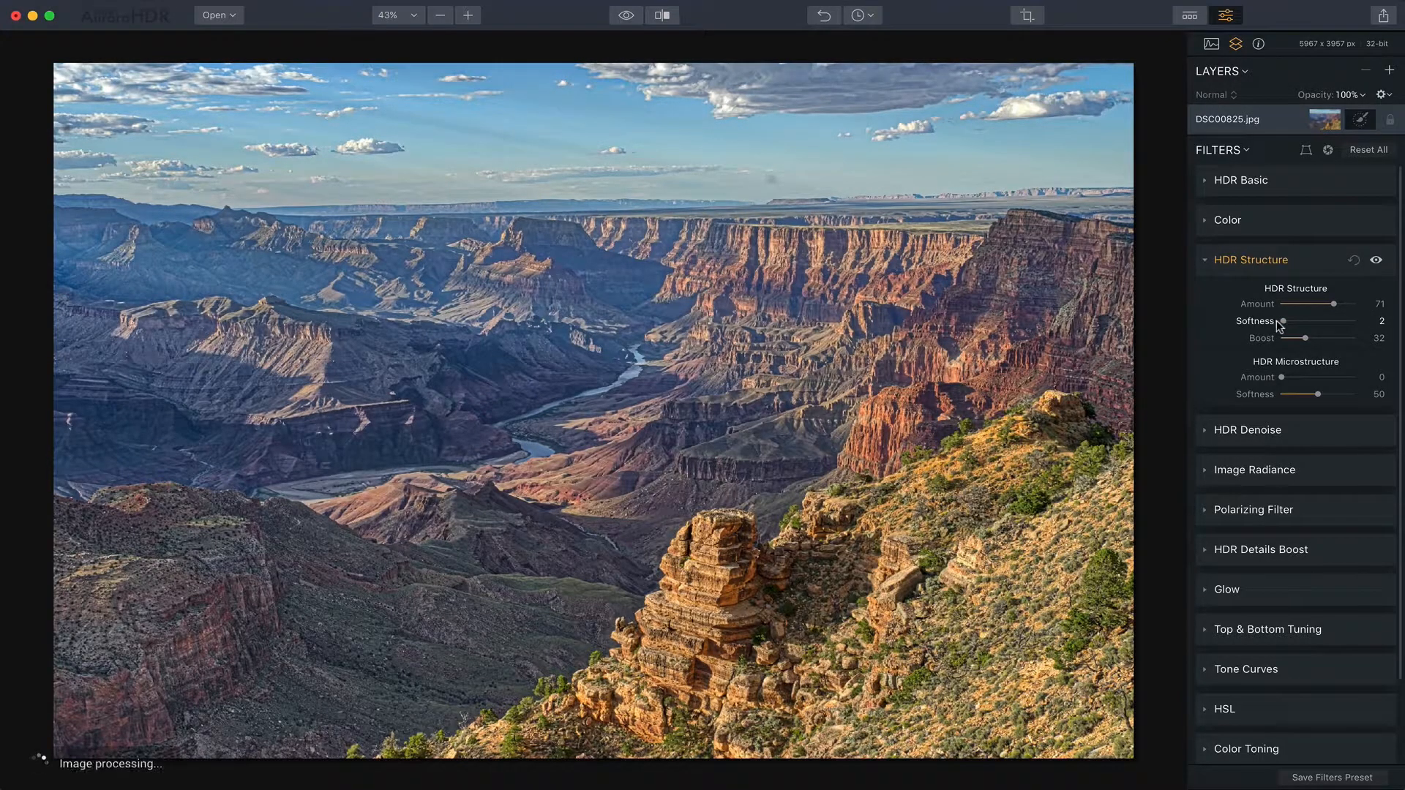
pyautogui.moveTo(1279, 327); pyautogui.dragTo(1359, 323)
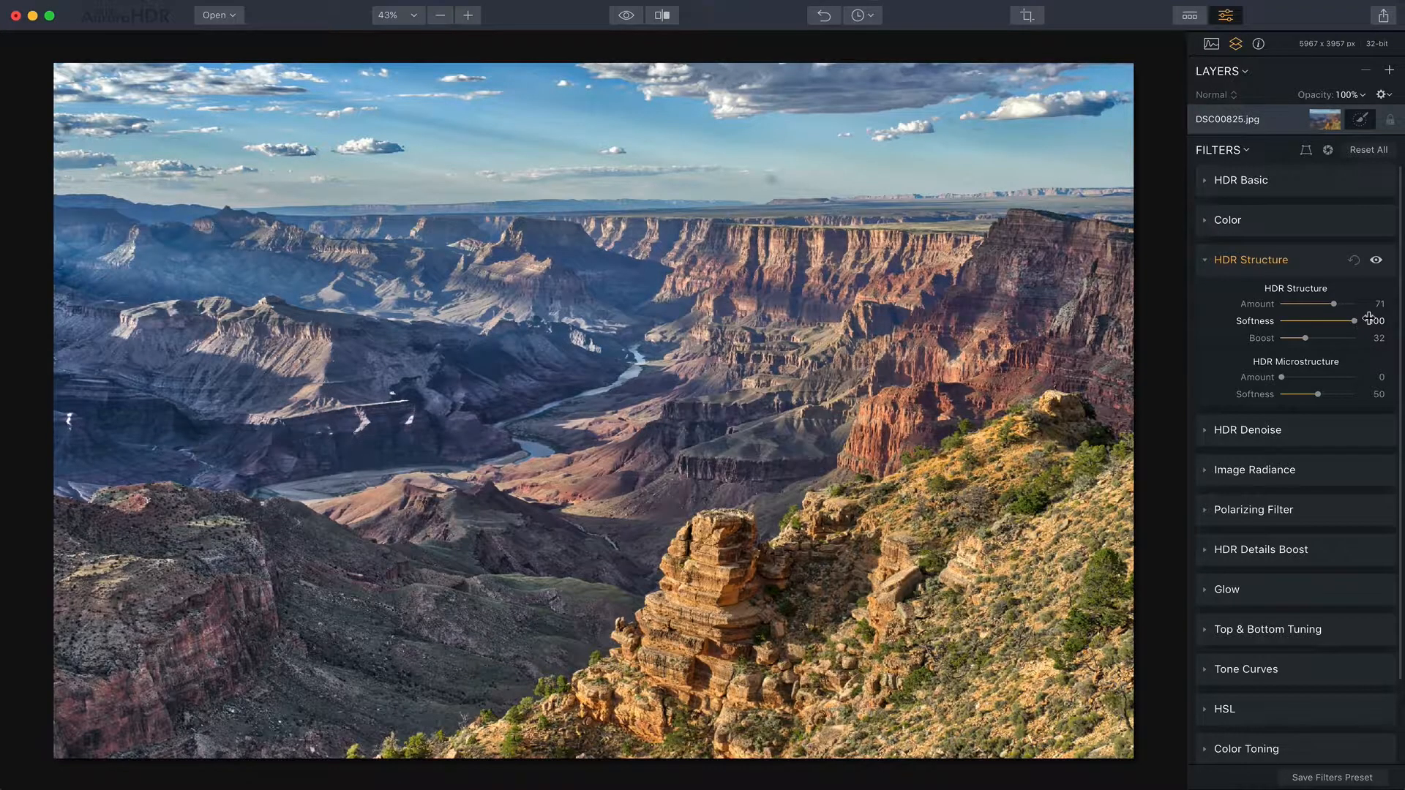
pyautogui.click(1353, 261)
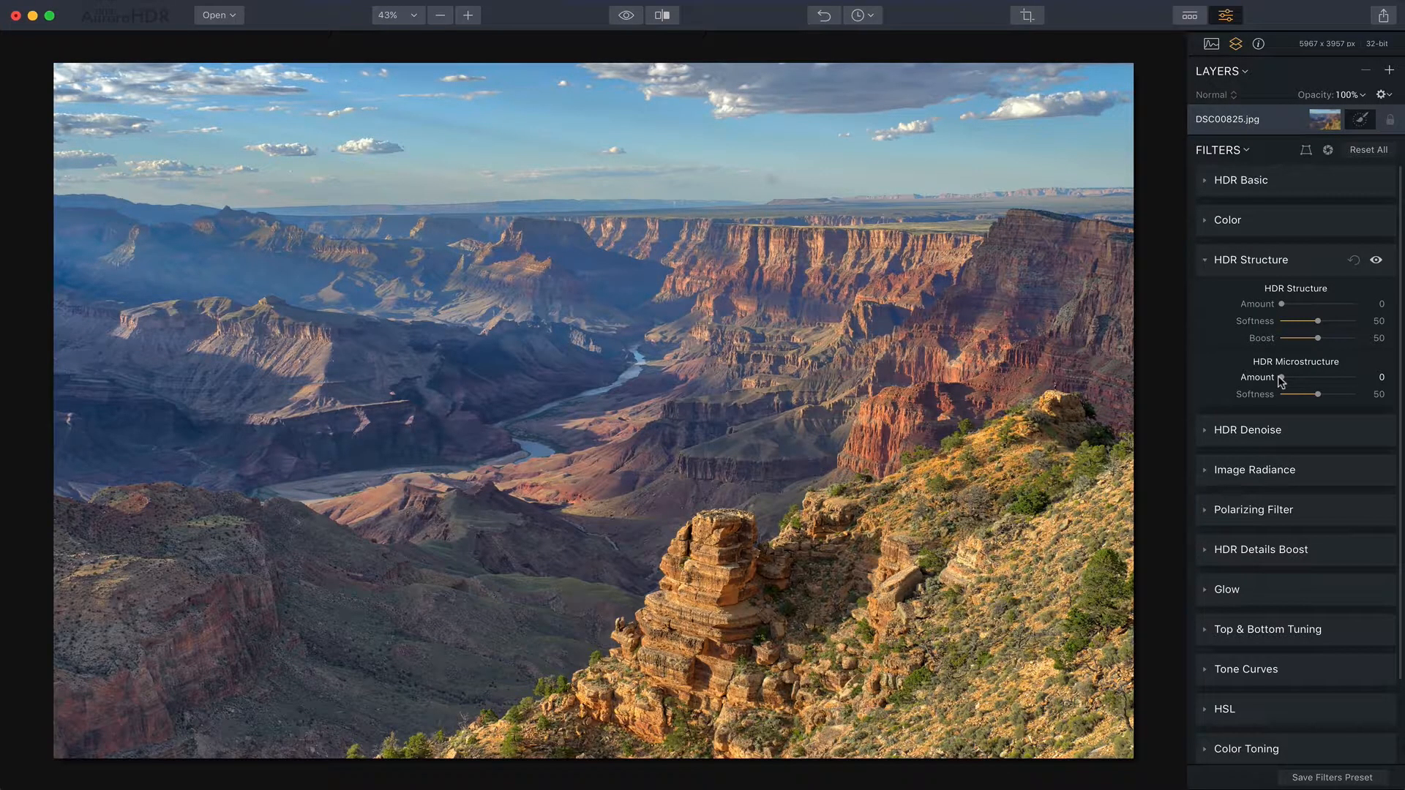
# - Set the HDR Microstructure Amount to 100 and toggle the filter off and on to compare
pyautogui.moveTo(1280, 379); pyautogui.dragTo(1365, 373)
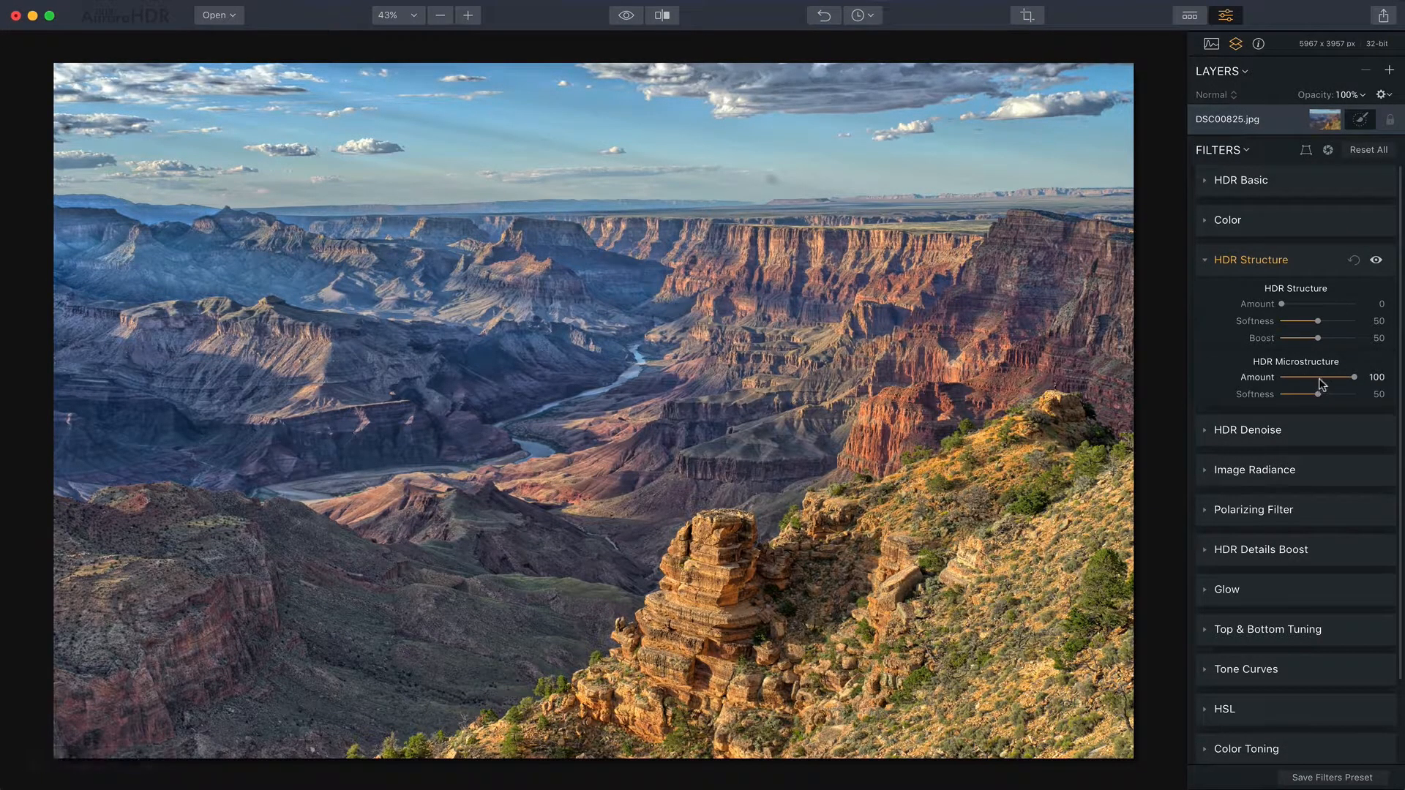
pyautogui.click(1376, 261)
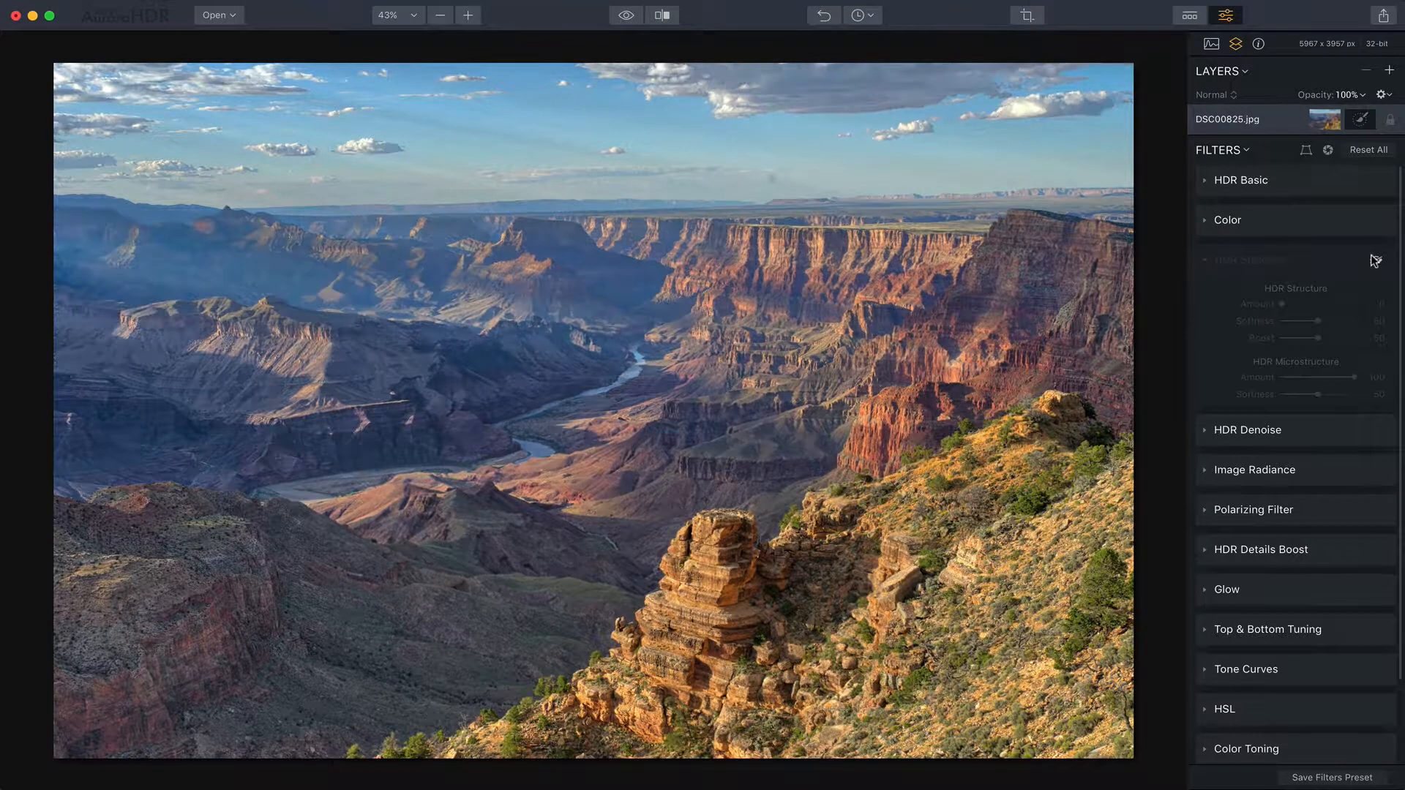
pyautogui.click(1376, 261)
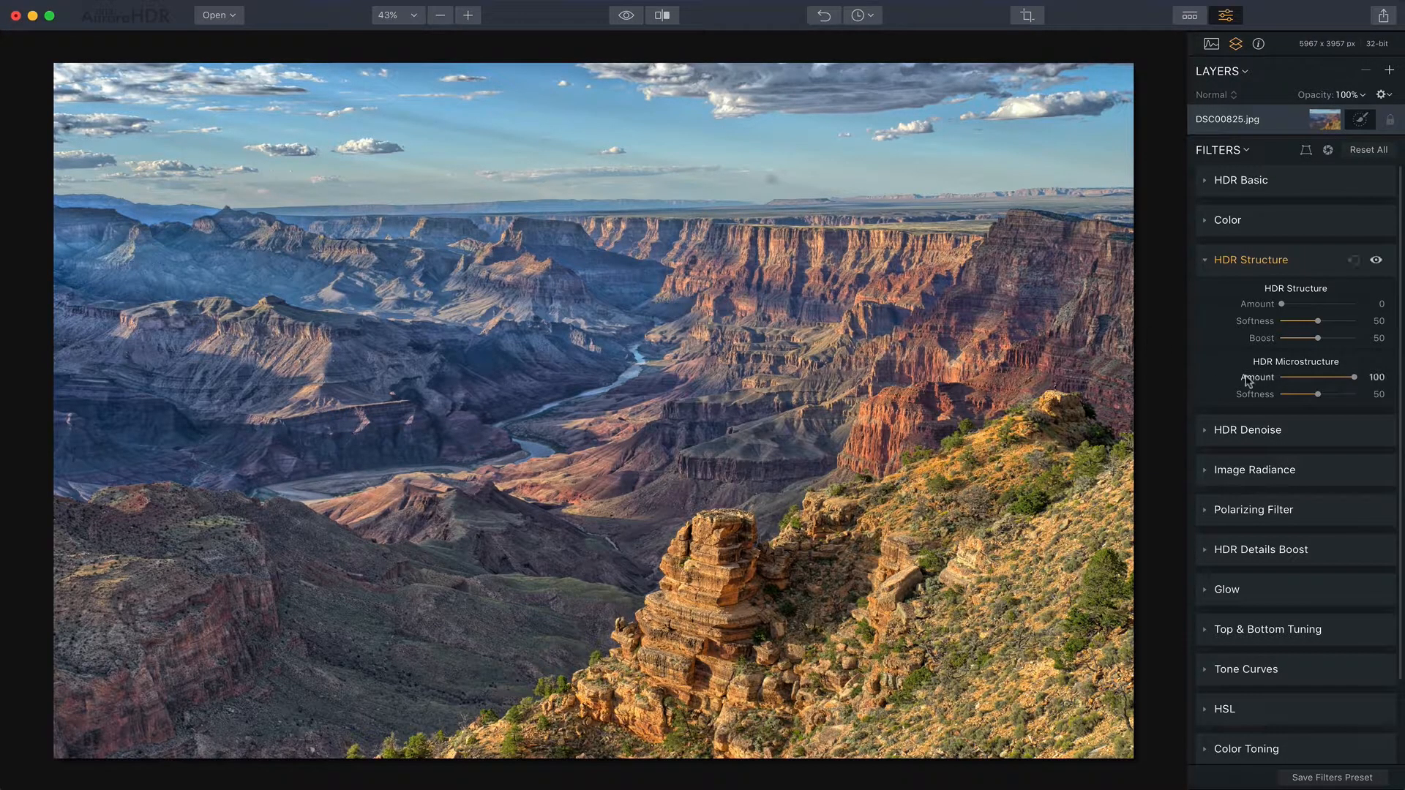
# - Set the HDR Microstructure Softness to 100 and toggle the filter off and on to compare
pyautogui.moveTo(1312, 395); pyautogui.dragTo(1370, 390)
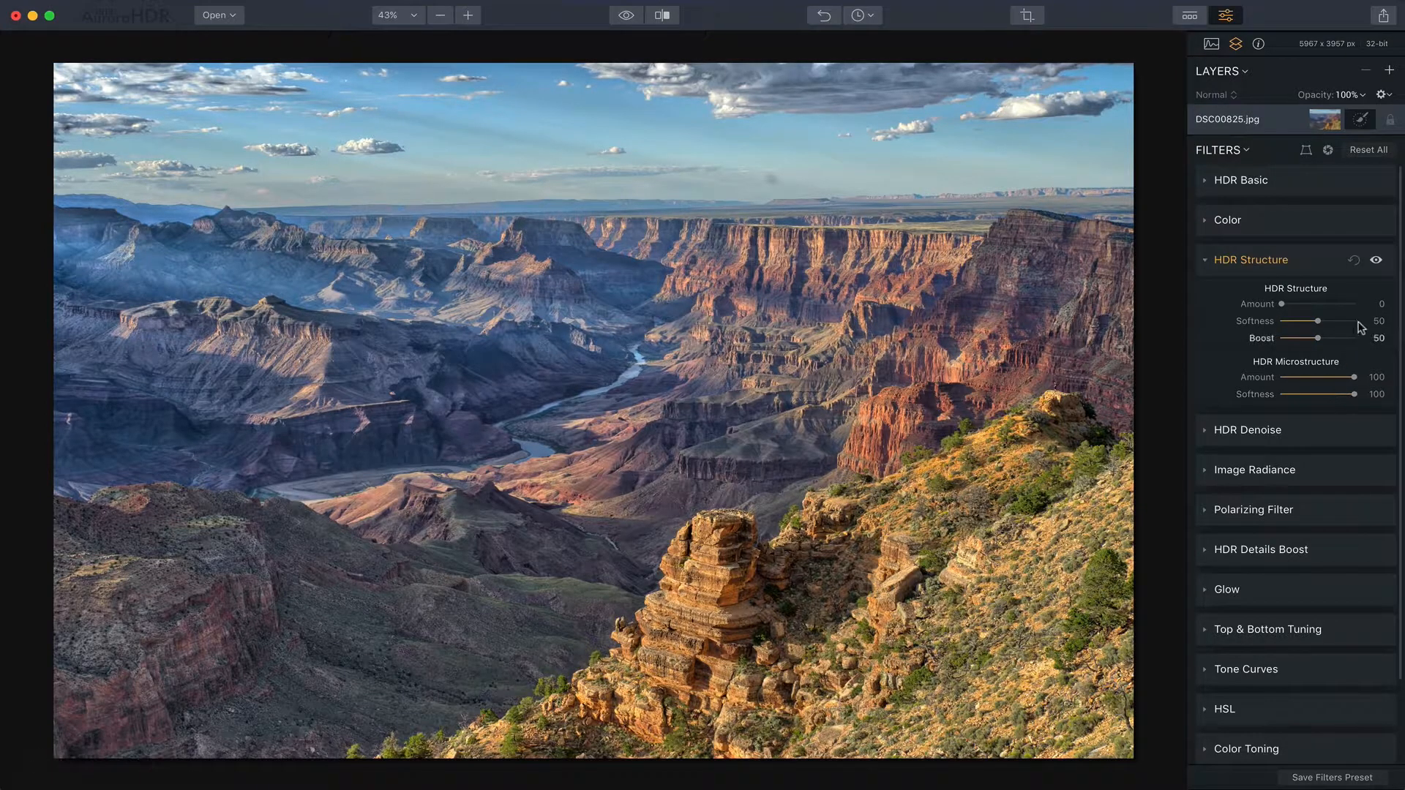
pyautogui.click(1374, 260)
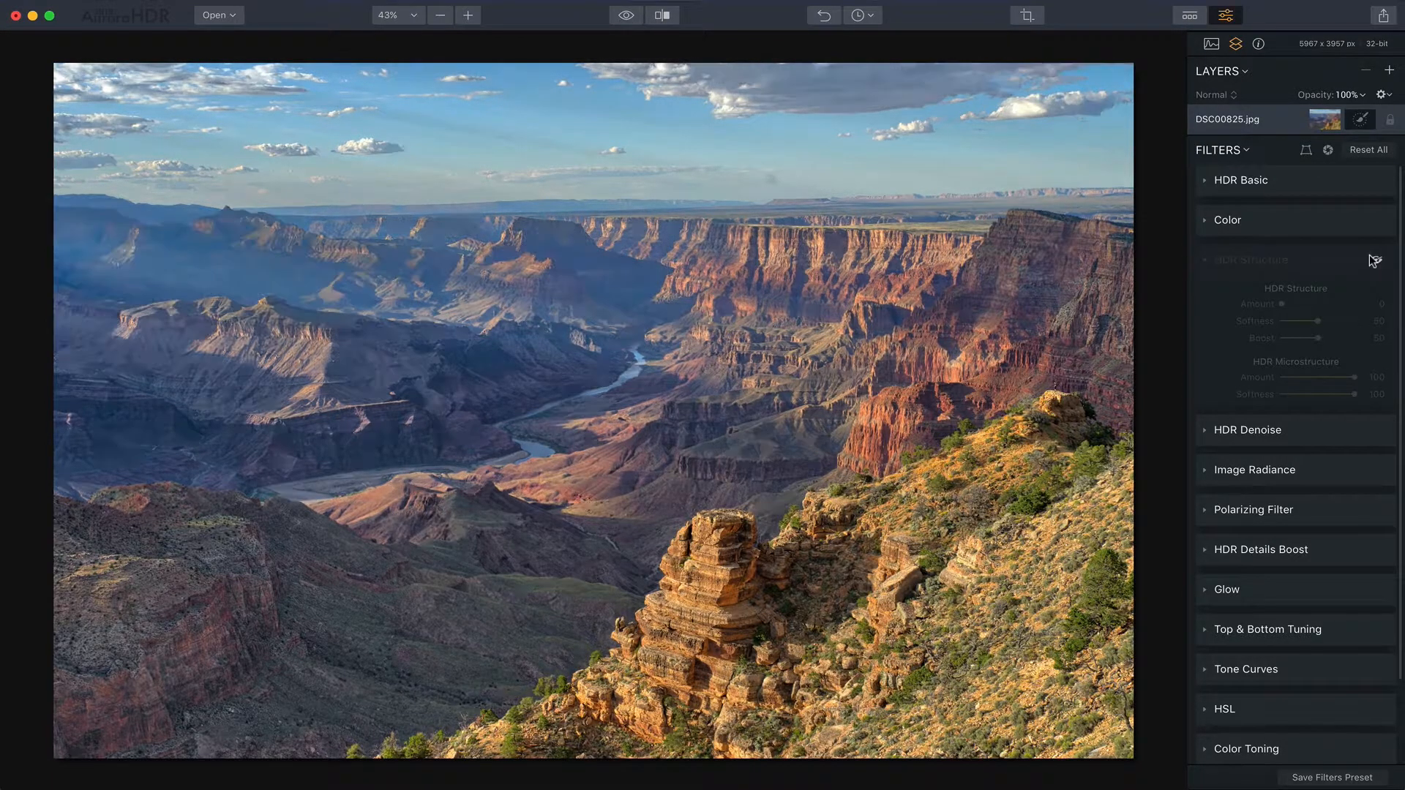
pyautogui.click(1374, 261)
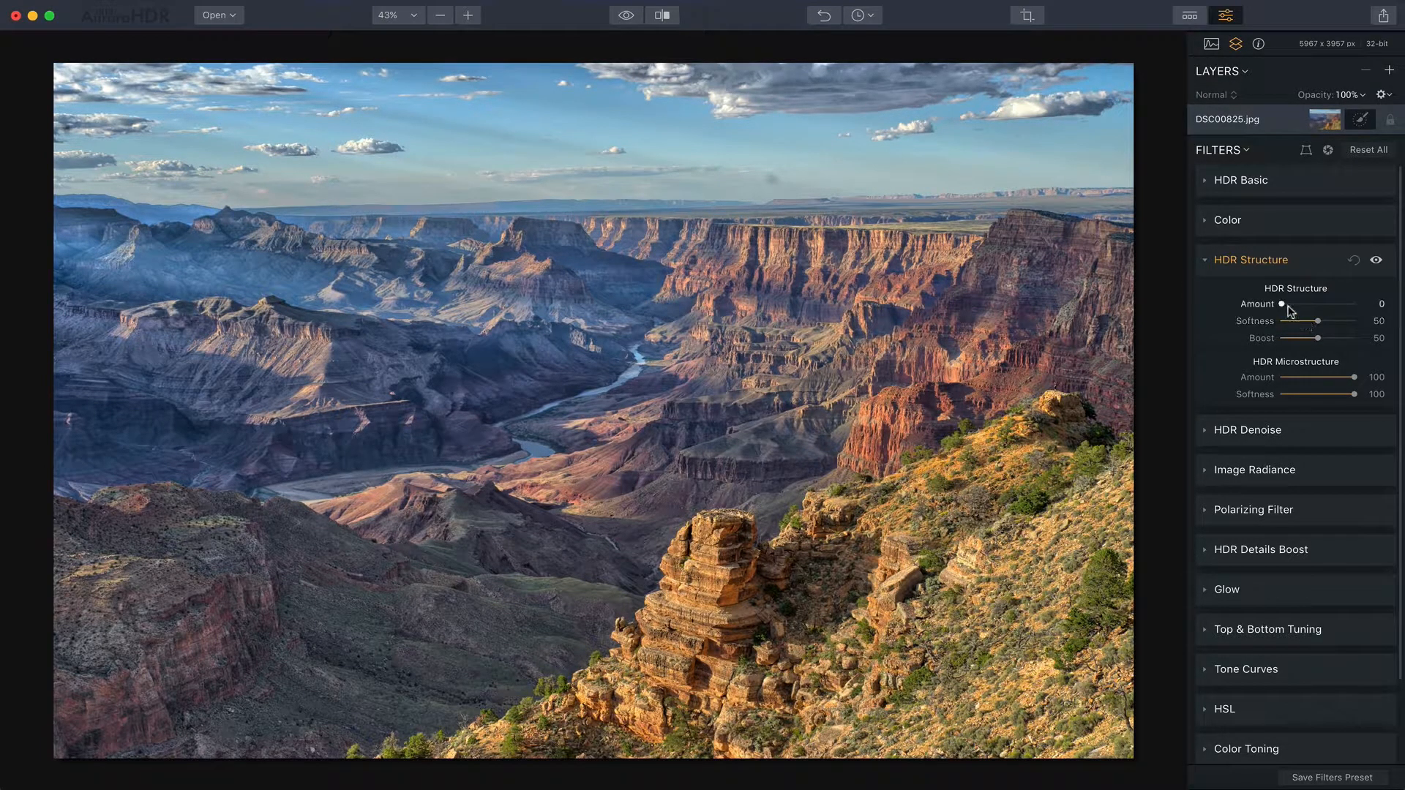
# - Set the HDR Structure Amount to 28, then reset the HDR Structure filter and collapse it
pyautogui.moveTo(1280, 306); pyautogui.dragTo(1315, 308)
pyautogui.click(1353, 261)
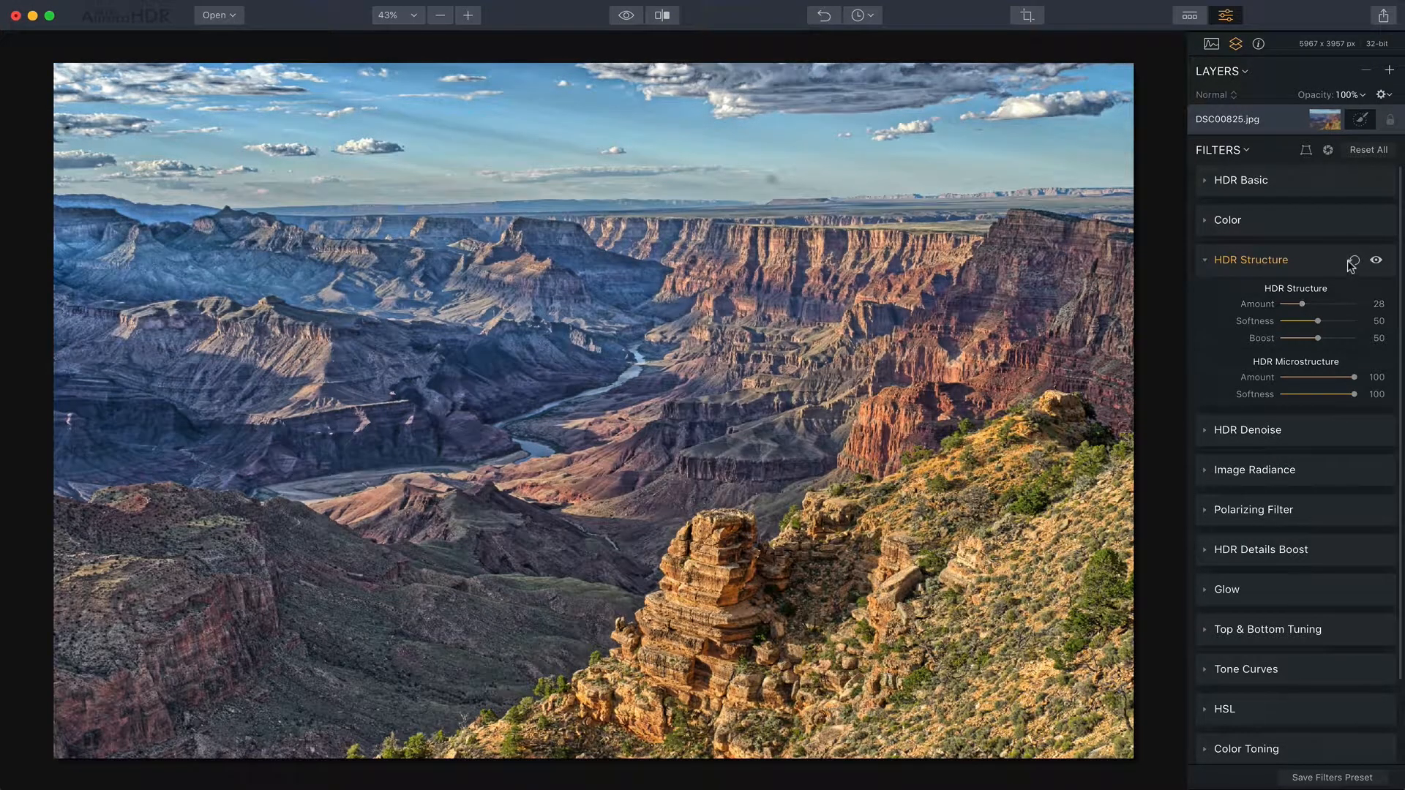
pyautogui.click(1315, 265)
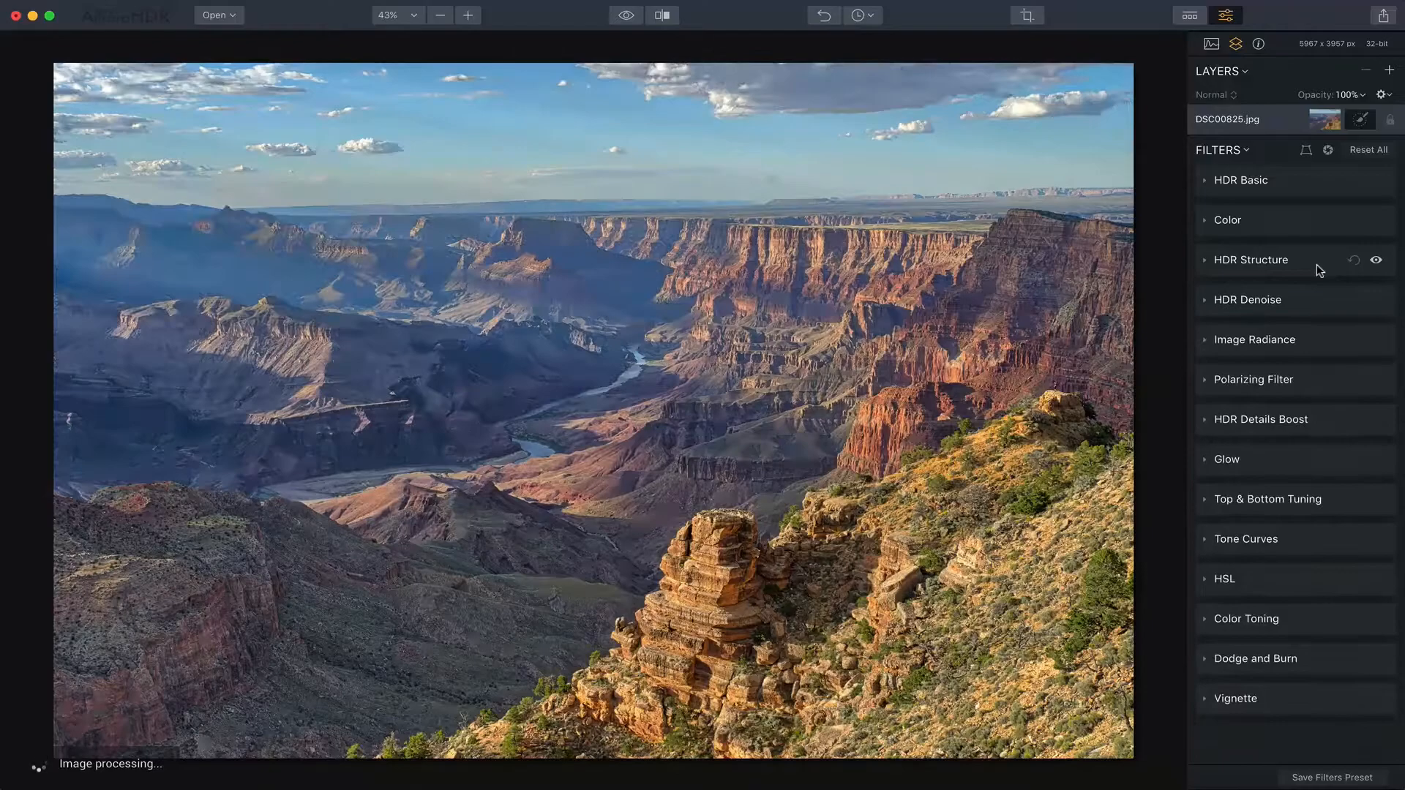
# - Open HDR Details Boost and set the Small, Medium and Large details to 100
pyautogui.click(1306, 417)
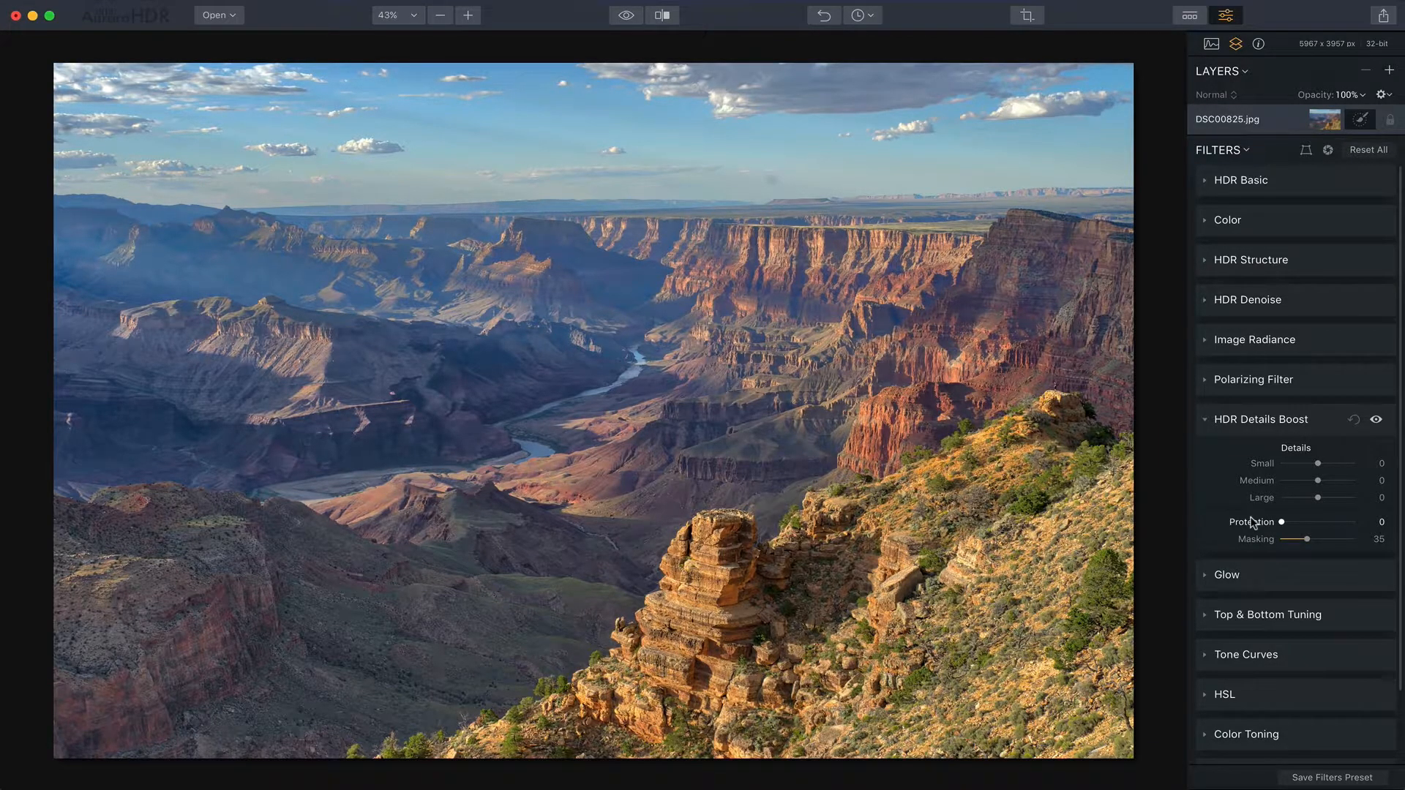
pyautogui.moveTo(1316, 463); pyautogui.dragTo(1370, 497)
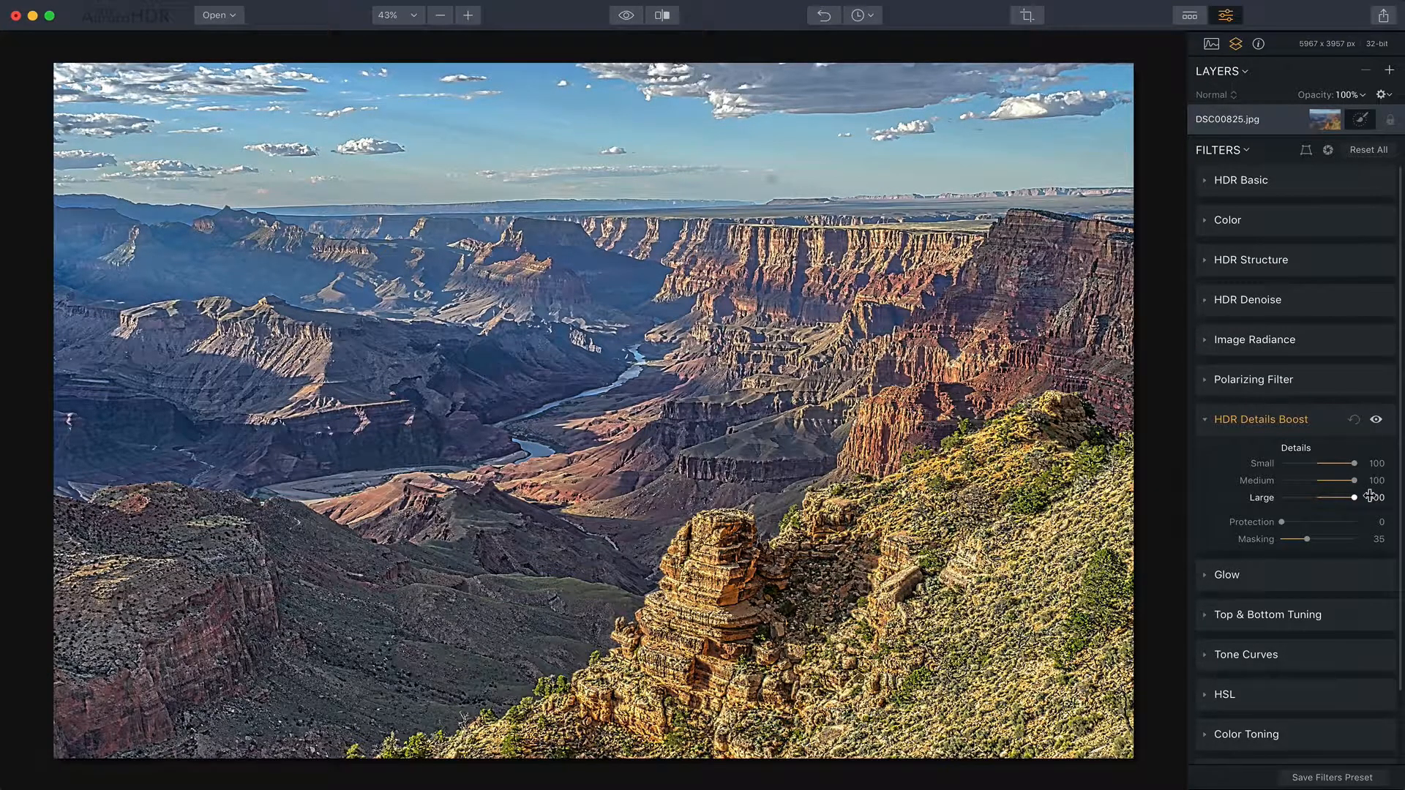
# - Try the detail Protection at 100, then 0, then 100 again
pyautogui.moveTo(1281, 522); pyautogui.dragTo(1364, 518)
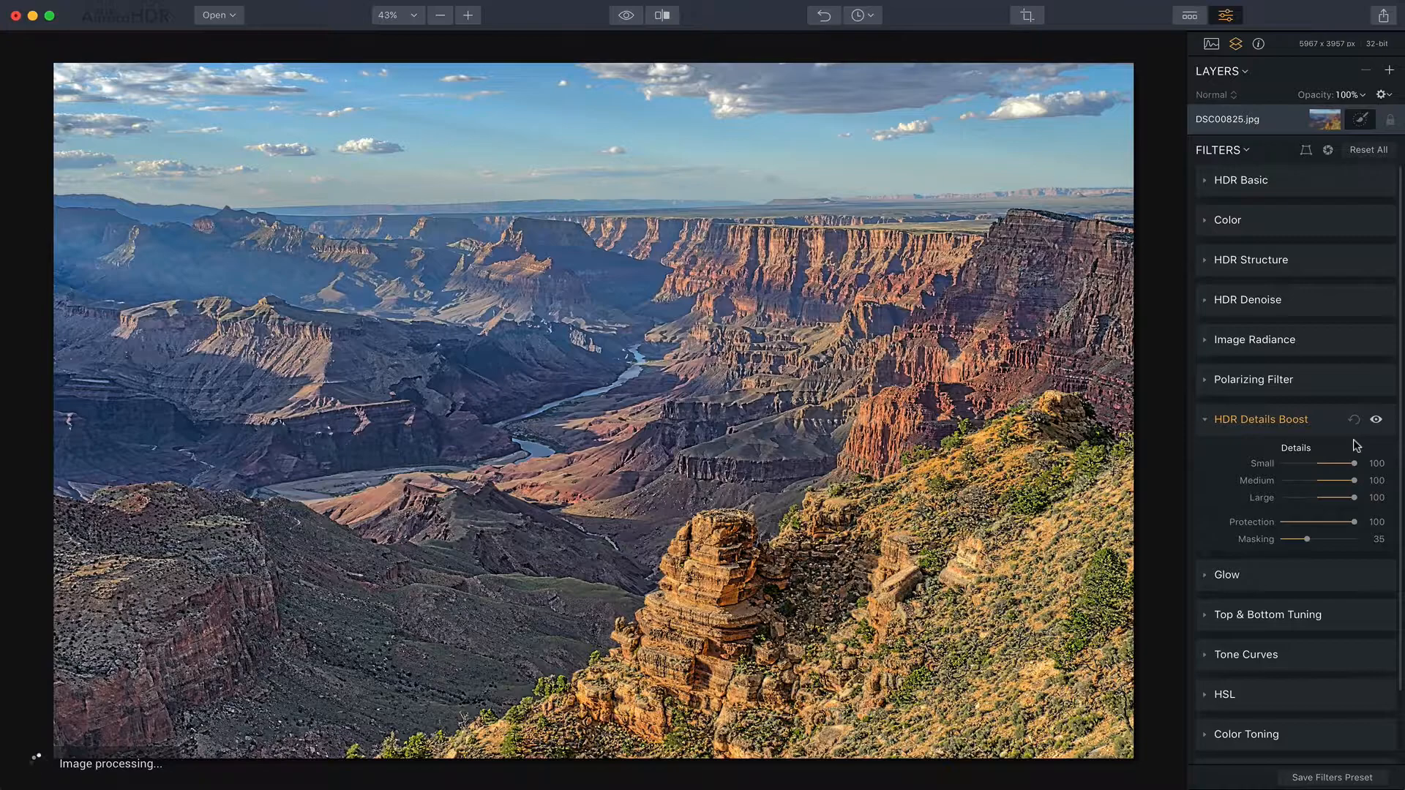
pyautogui.moveTo(1353, 521); pyautogui.dragTo(1193, 524)
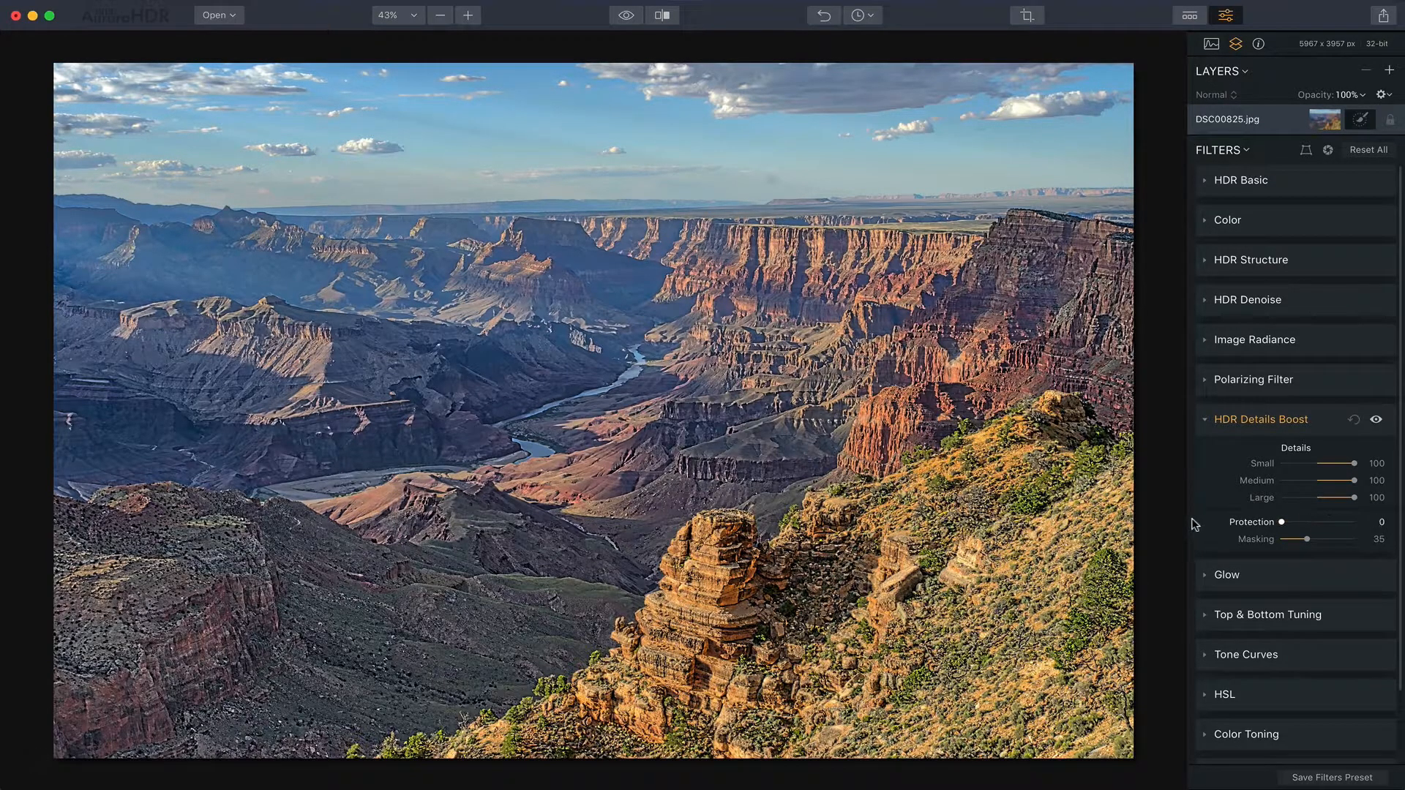
pyautogui.moveTo(1281, 521); pyautogui.dragTo(1397, 518)
# - Test Masking at 0 and 100, compare with the filter toggled, then set Protection to 89 and Masking to 80
pyautogui.moveTo(1300, 536); pyautogui.dragTo(1252, 540)
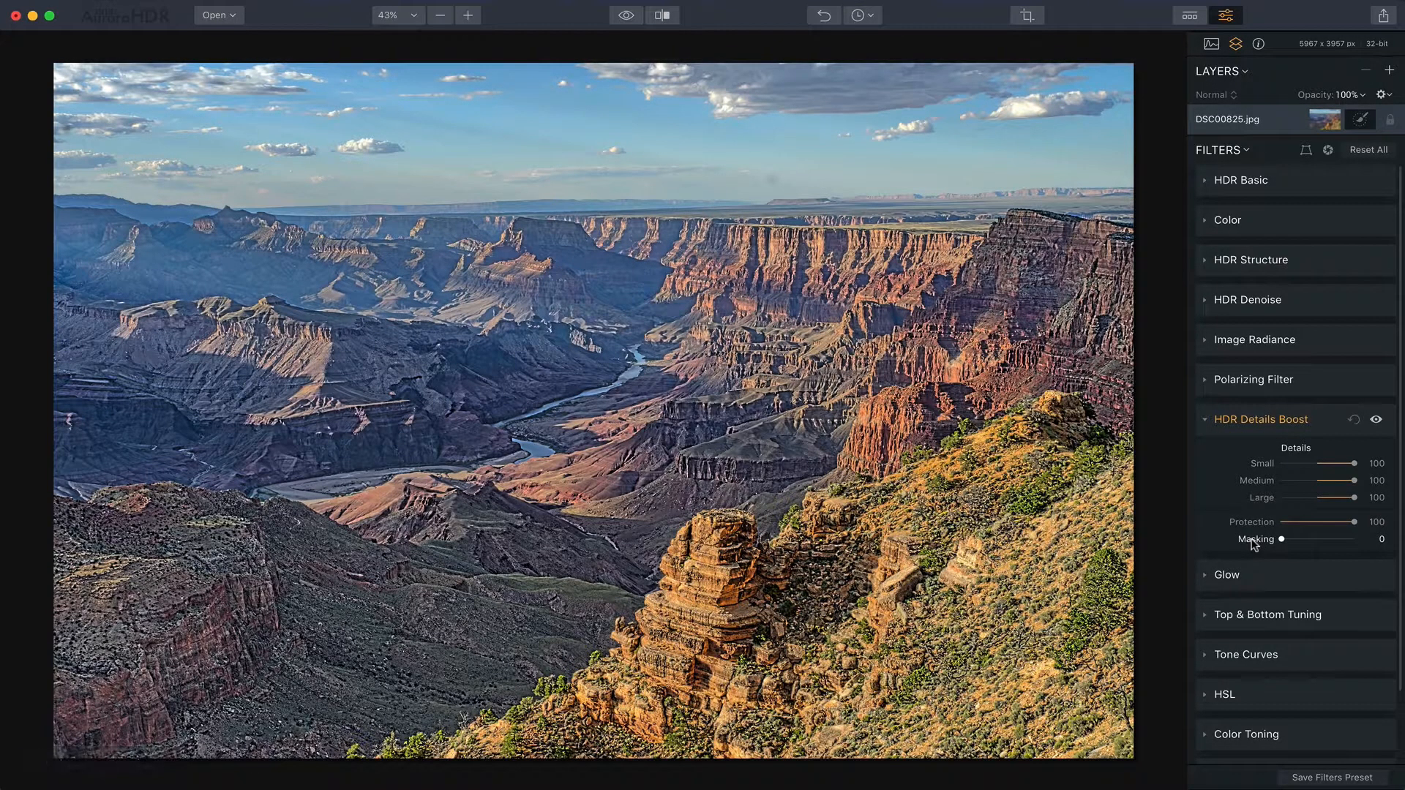
pyautogui.moveTo(1276, 541); pyautogui.dragTo(1370, 539)
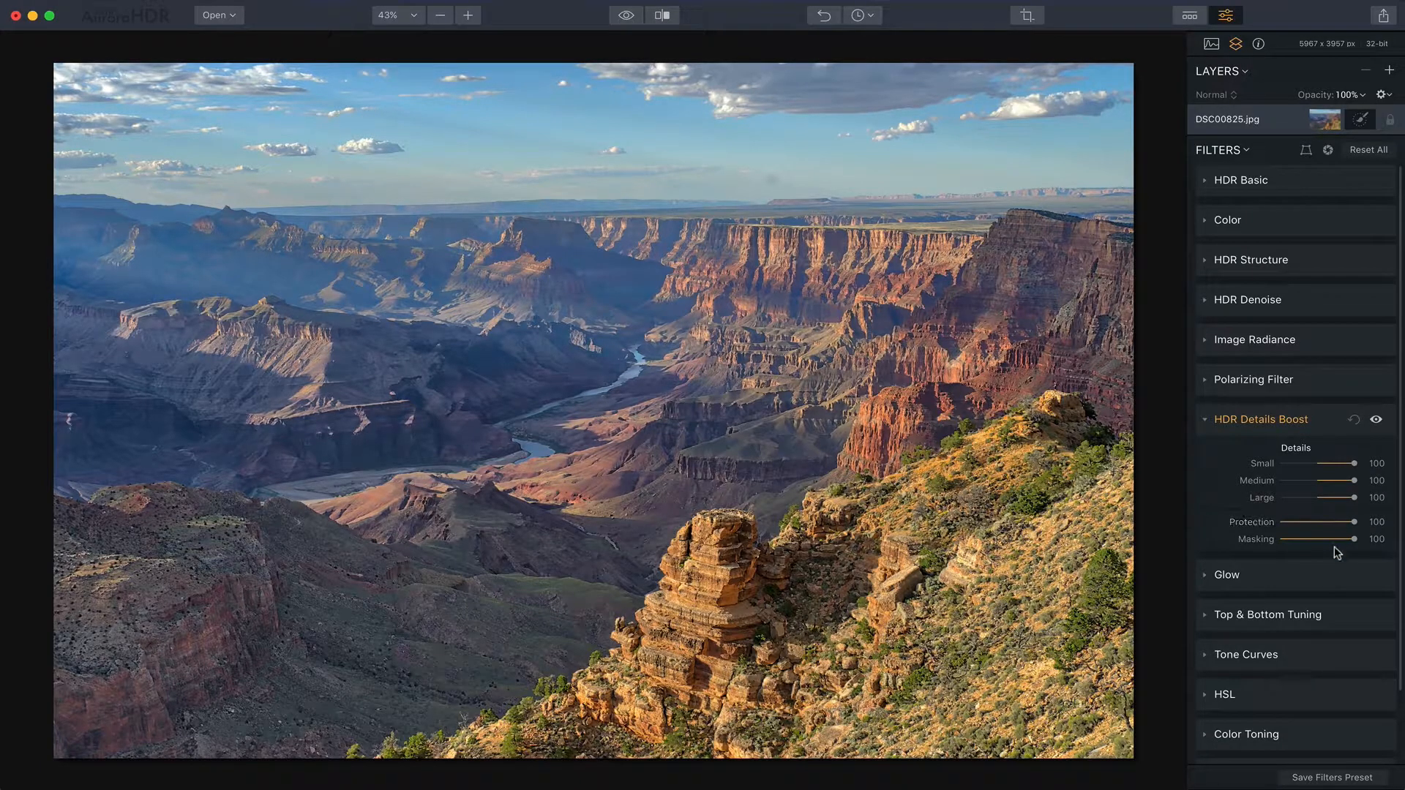
pyautogui.click(1371, 419)
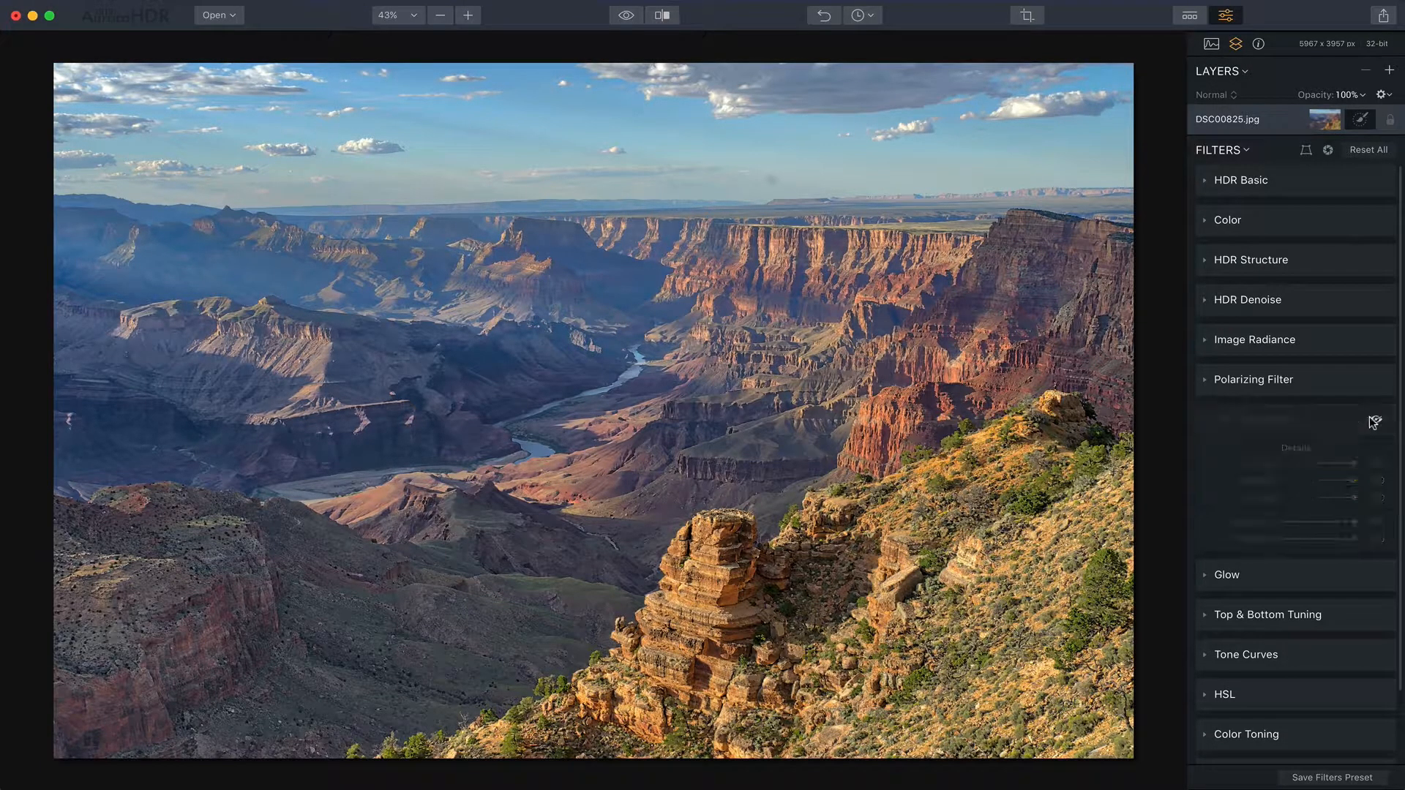
pyautogui.click(1373, 420)
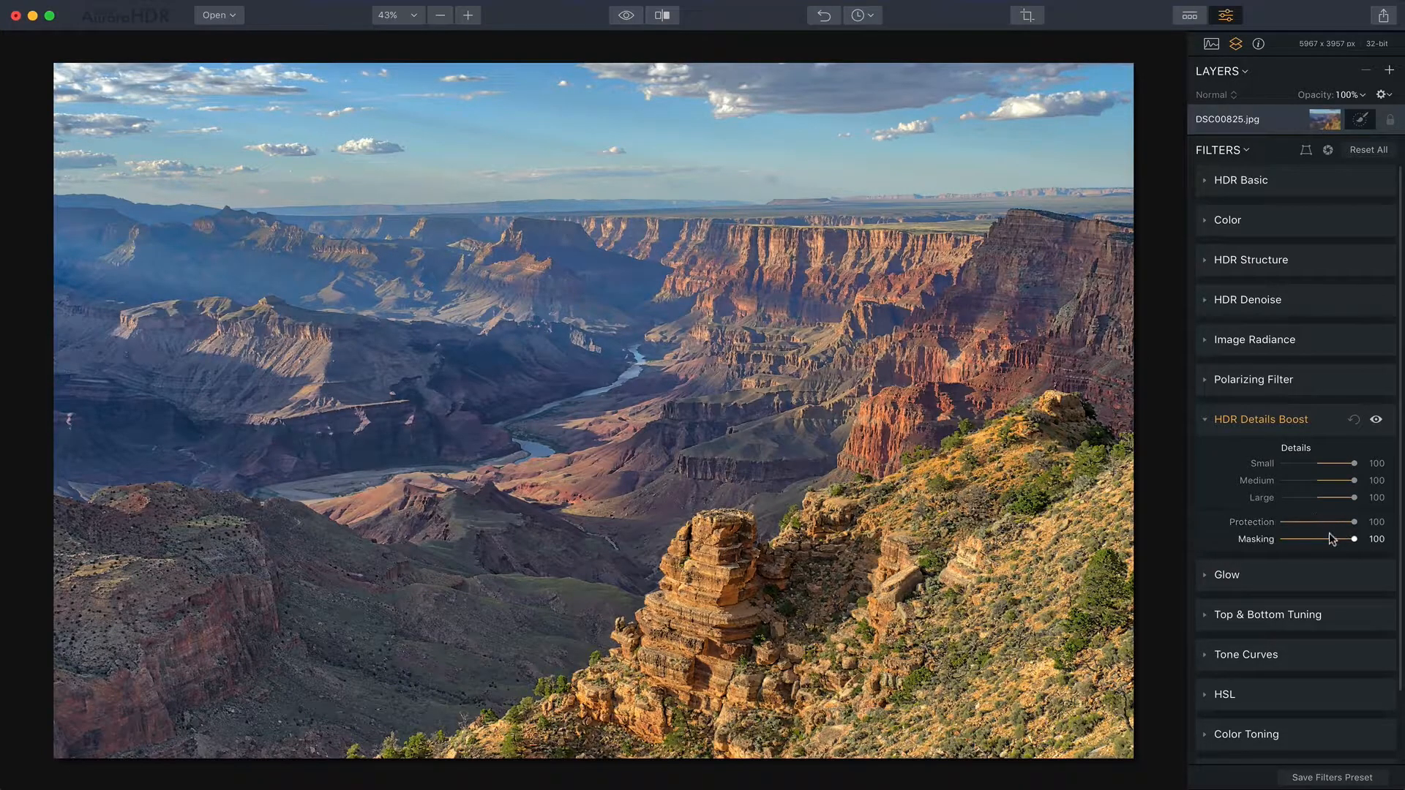
pyautogui.moveTo(1343, 541); pyautogui.dragTo(1339, 540)
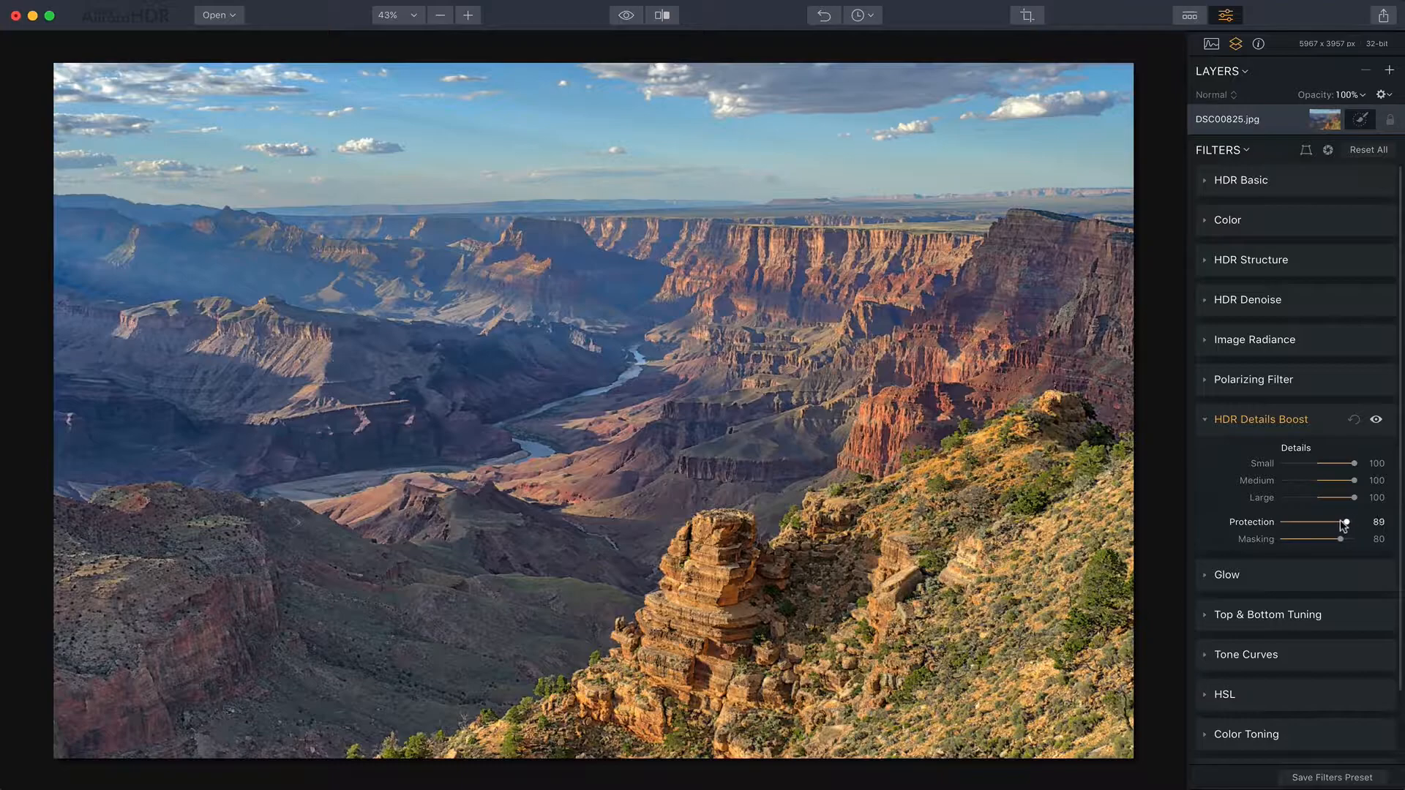